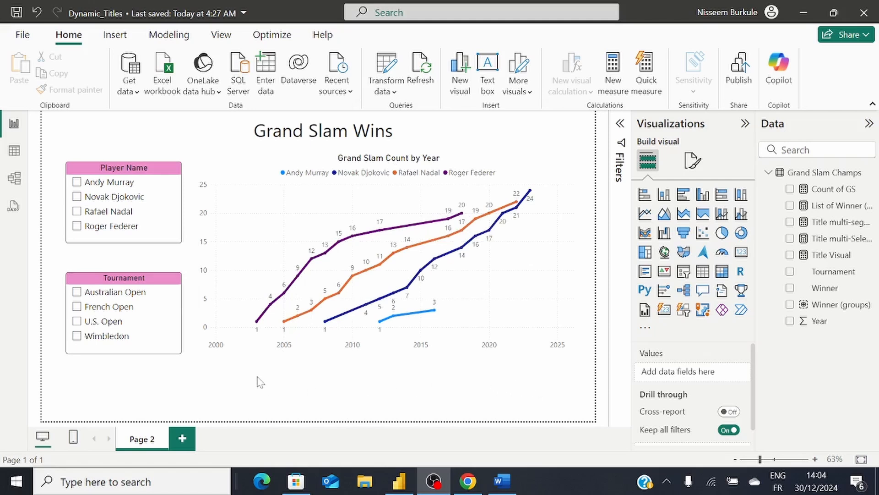
# Filter the line chart by Novak Djokovic, by Rafael Nadal, and by tournament to check how the slicers affect it.
pyautogui.click(77, 197)
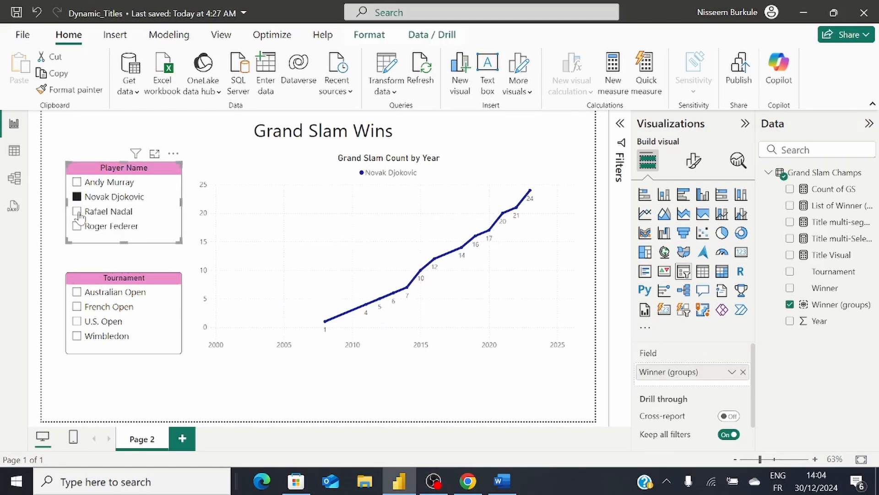
pyautogui.click(77, 212)
pyautogui.click(77, 335)
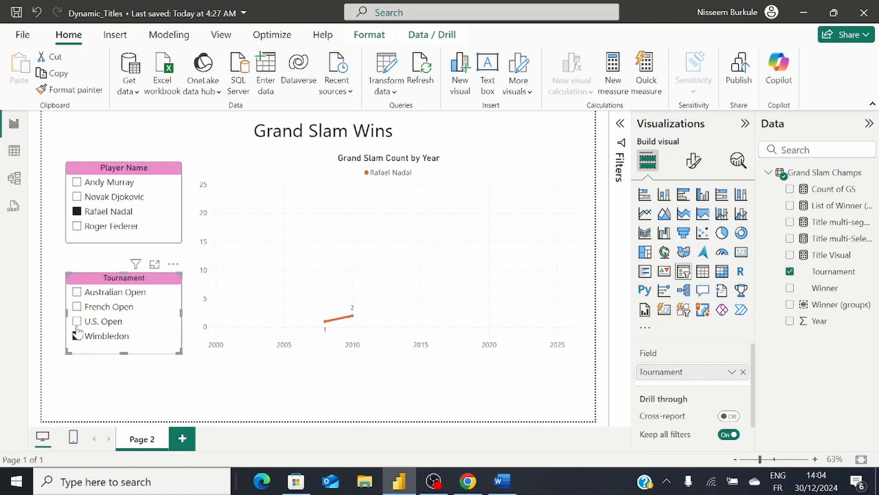
pyautogui.click(77, 322)
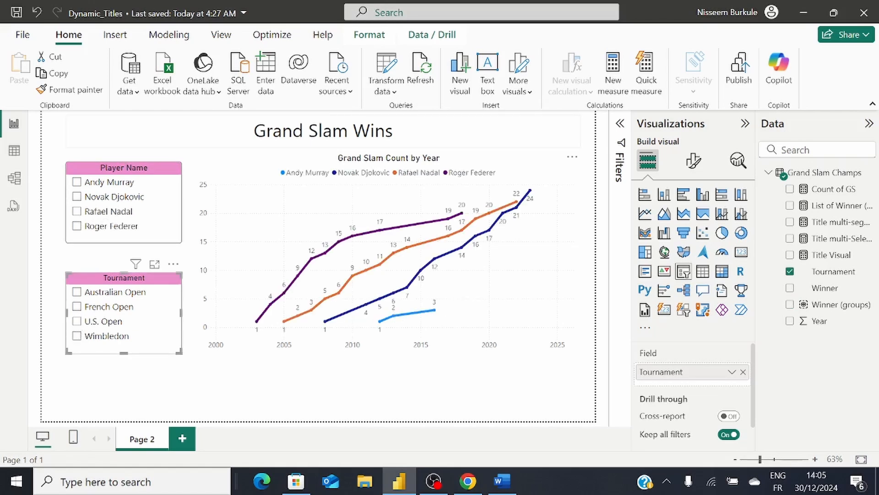
# Filter the chart by Rafael Nadal and by Roger Federer, toggle the U.S. Open filter, and clear the player selection.
pyautogui.click(106, 211)
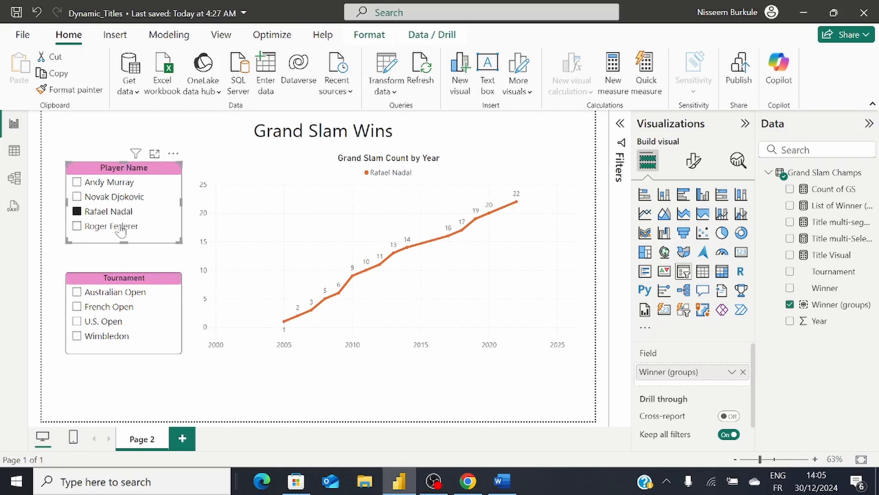
pyautogui.click(121, 230)
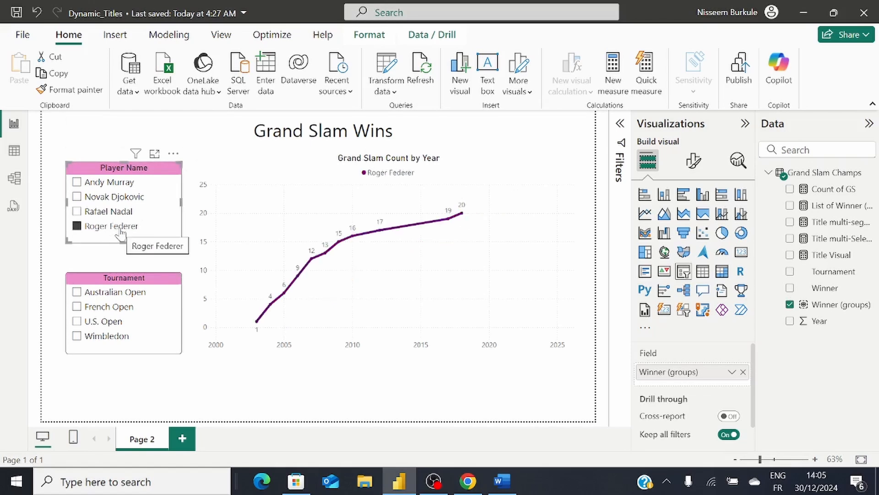
pyautogui.click(110, 322)
pyautogui.click(108, 323)
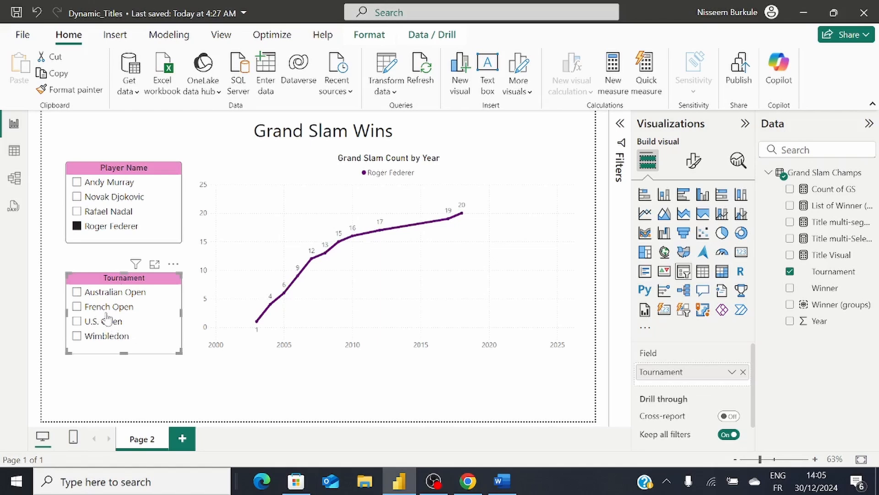
pyautogui.click(123, 227)
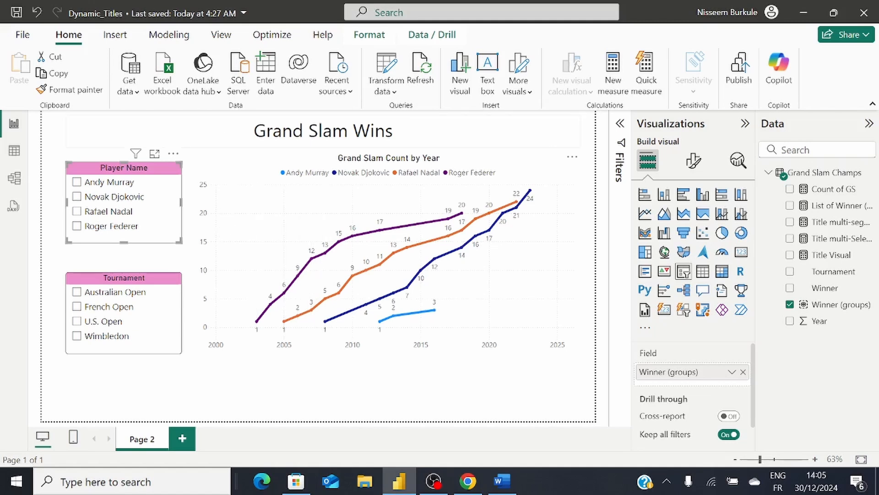
pyautogui.hotkey('ctrl', 'a')
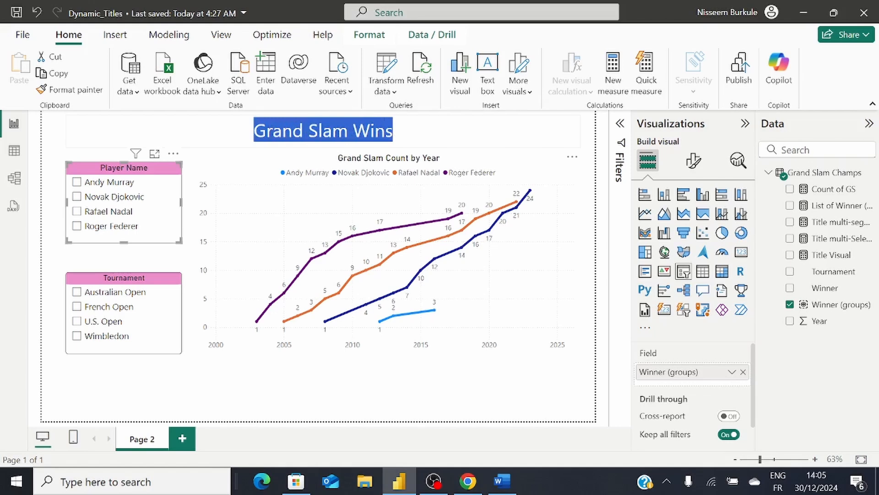
pyautogui.click(59, 264)
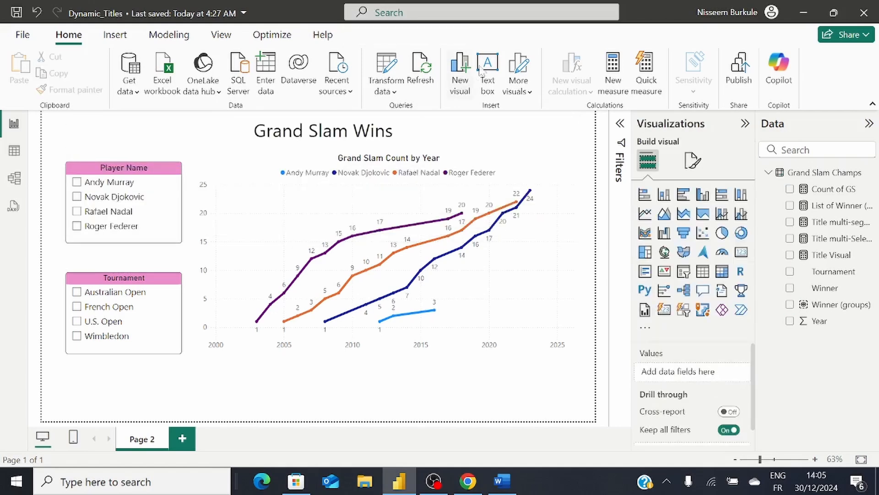
# Create a new measure Title = SELECTEDVALUE('Grand Slam Champs'[Winner (groups)]).
pyautogui.click(616, 78)
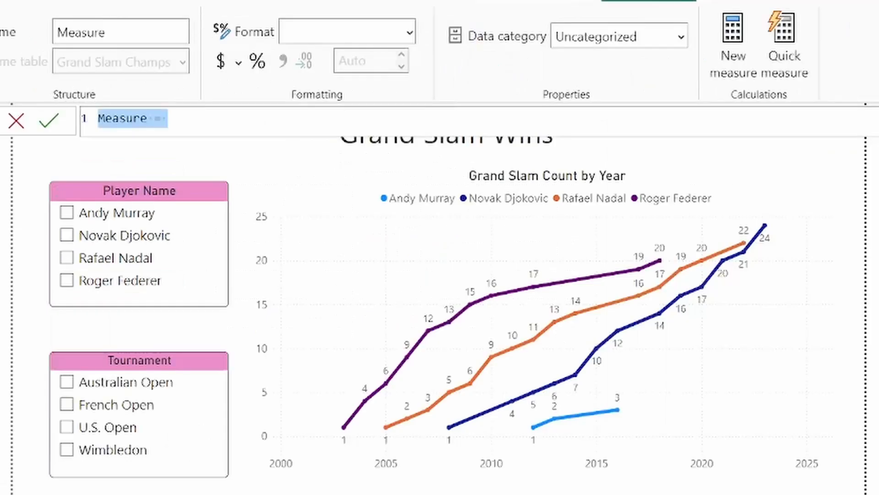
pyautogui.write('Title =')
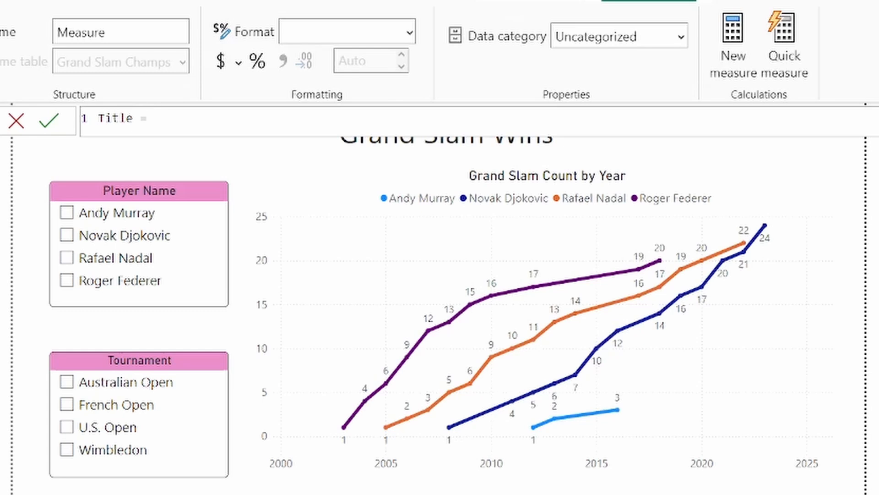
pyautogui.write('SE')
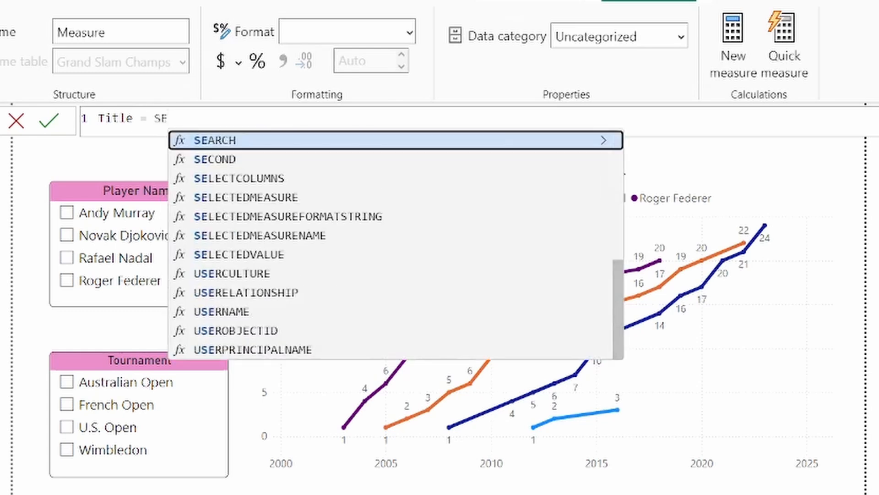
pyautogui.write('LECTEDVALUE(')
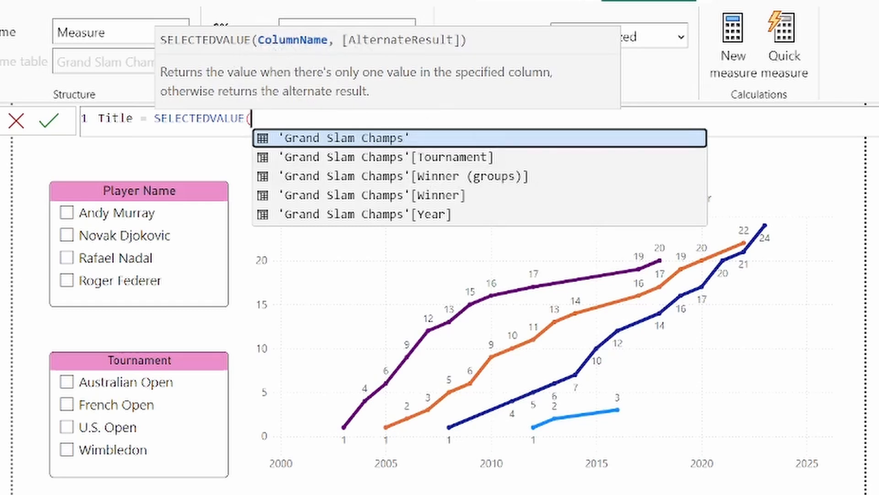
pyautogui.click(375, 186)
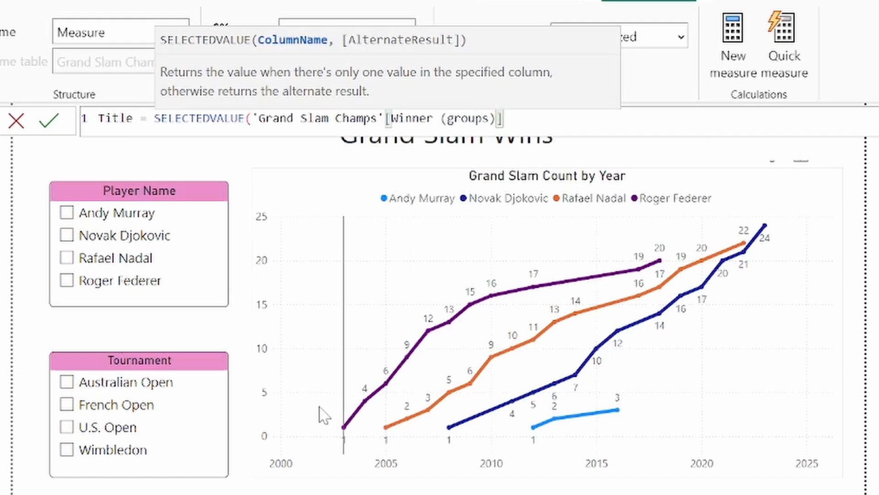
pyautogui.write(')')
pyautogui.press('Return')
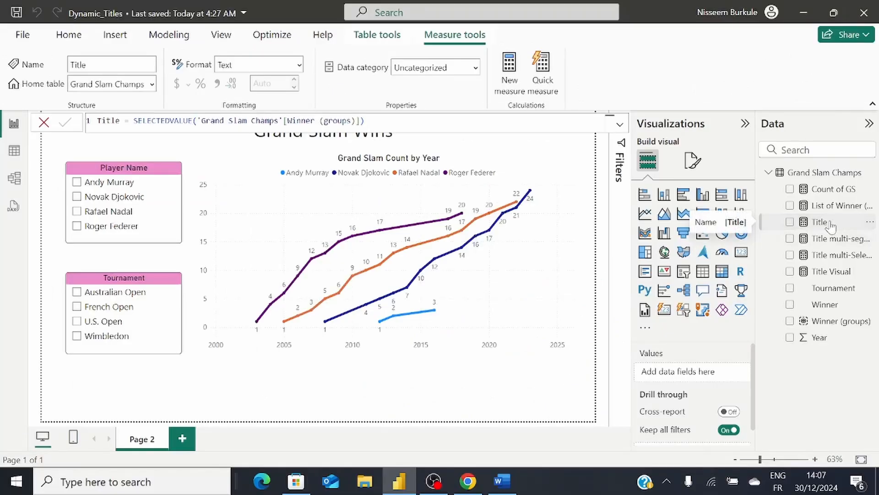
# Remove the static "Grand Slam Wins" text box from the report page.
pyautogui.click(196, 146)
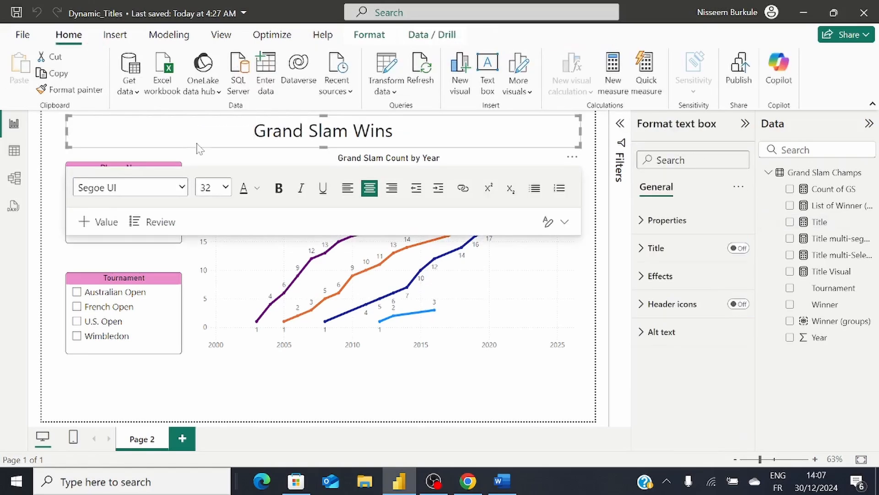
pyautogui.click(575, 157)
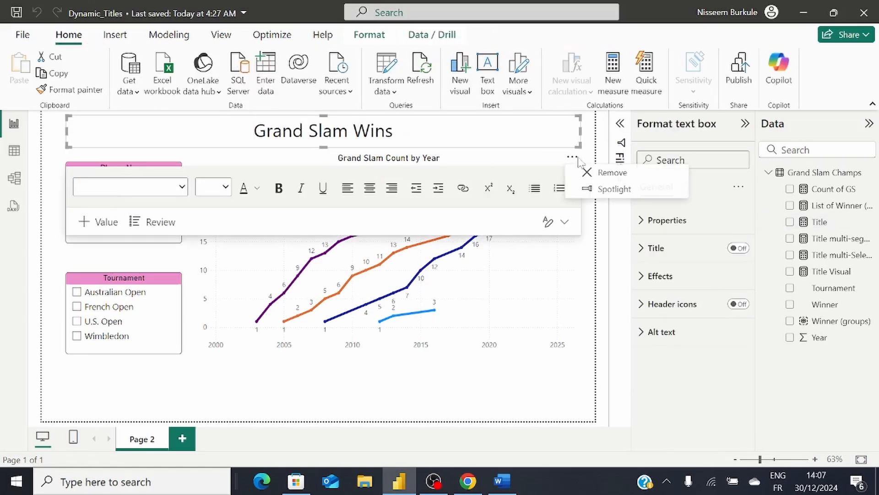
pyautogui.click(613, 172)
# Add a card visual showing the Title measure above the line chart and widen it on both sides.
pyautogui.click(741, 250)
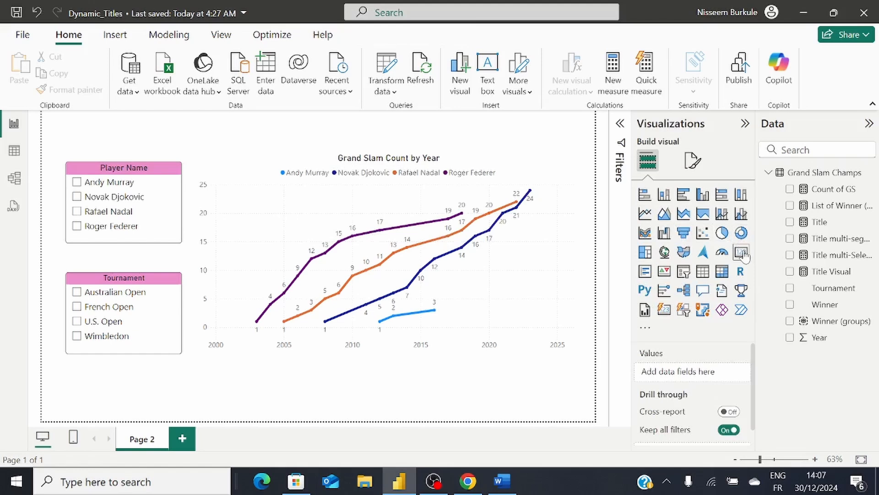
pyautogui.moveTo(140, 404); pyautogui.dragTo(304, 160)
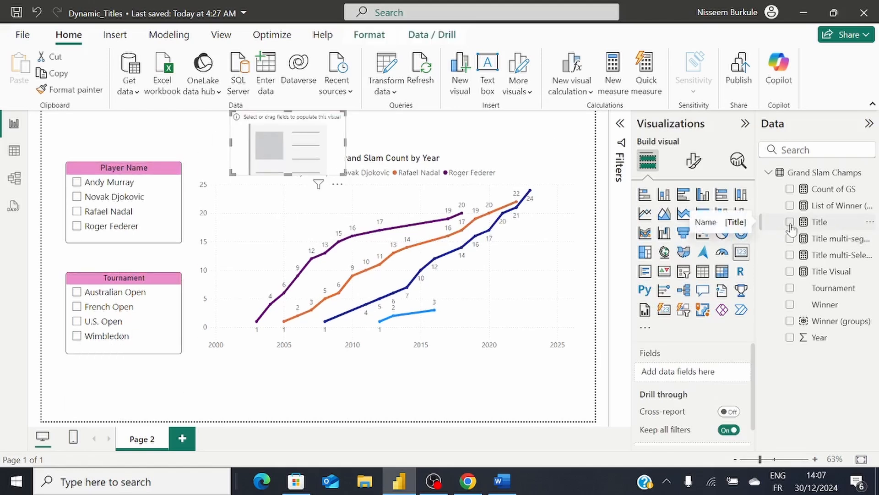
pyautogui.click(790, 223)
pyautogui.moveTo(230, 142); pyautogui.dragTo(125, 143)
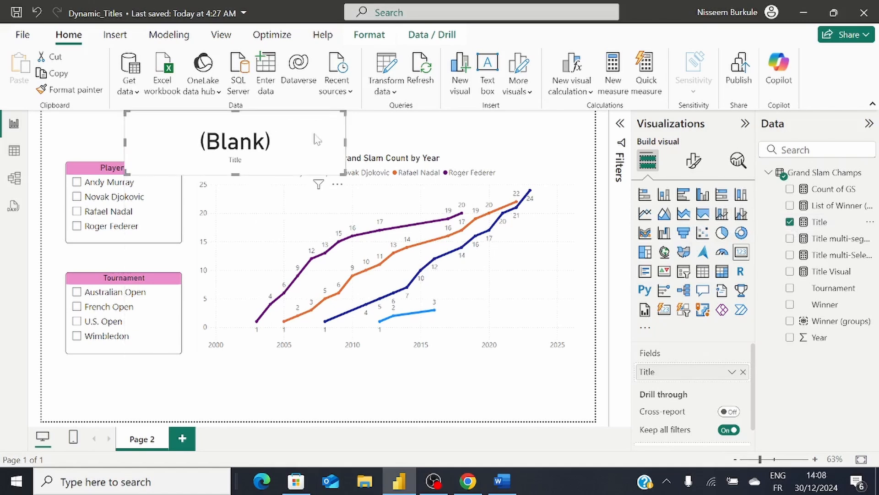
pyautogui.moveTo(346, 142); pyautogui.dragTo(484, 142)
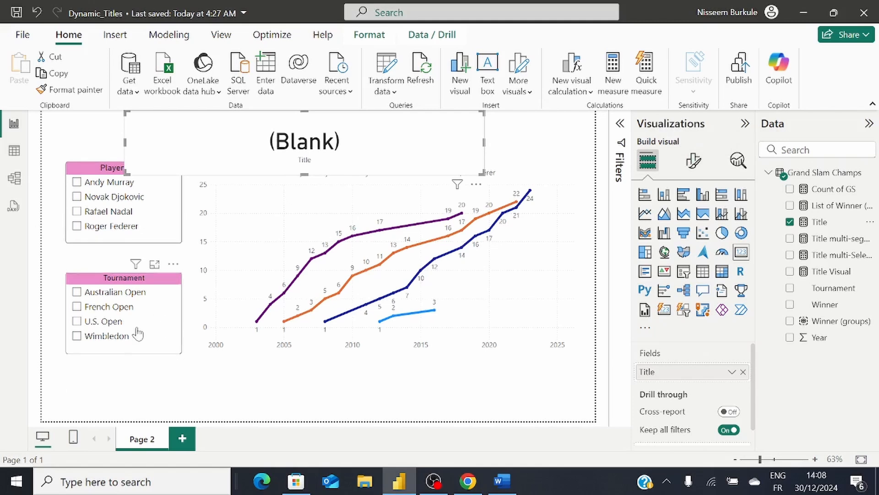
# Turn off the card's category label and reduce its height so it sits above the chart and slicers.
pyautogui.click(693, 160)
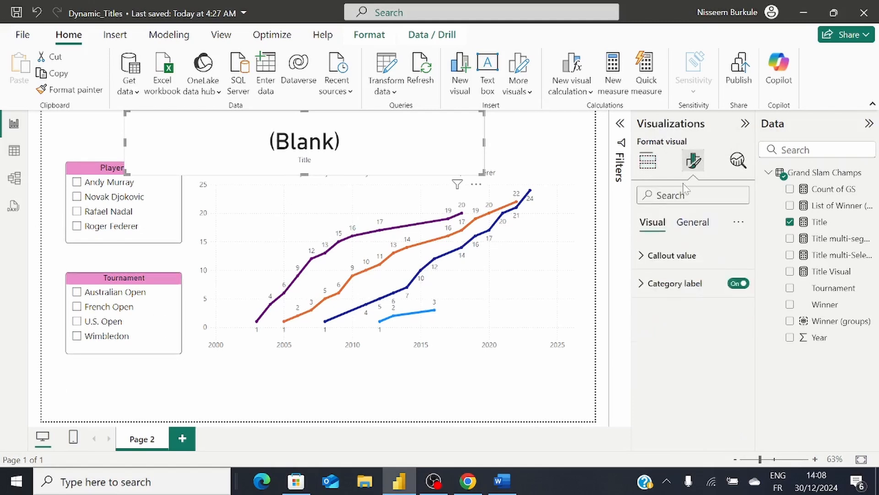
pyautogui.click(693, 223)
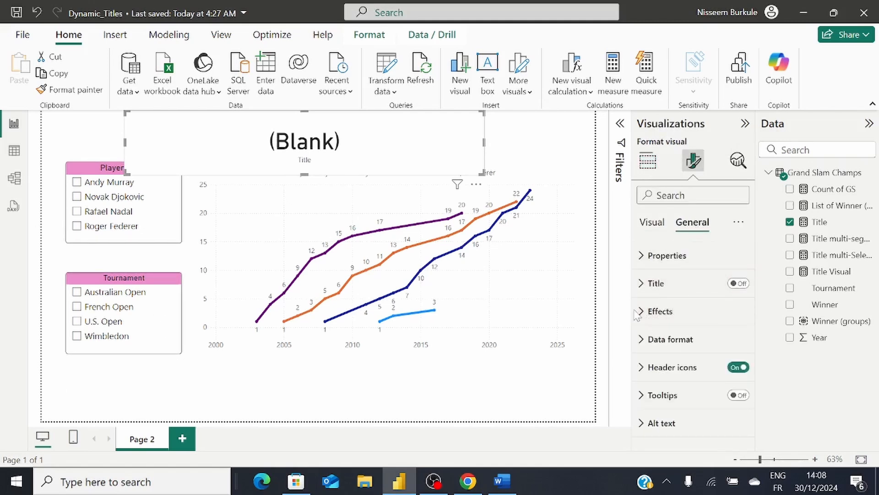
pyautogui.click(652, 223)
pyautogui.click(735, 284)
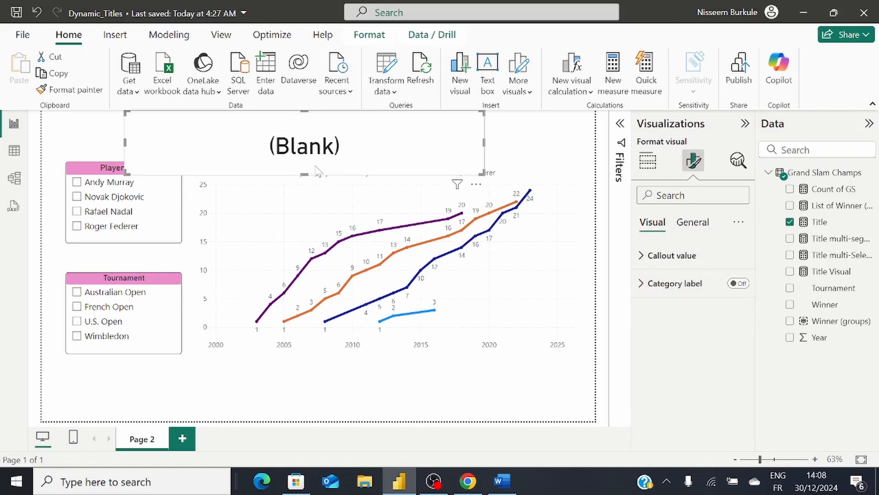
pyautogui.moveTo(313, 180); pyautogui.dragTo(312, 156)
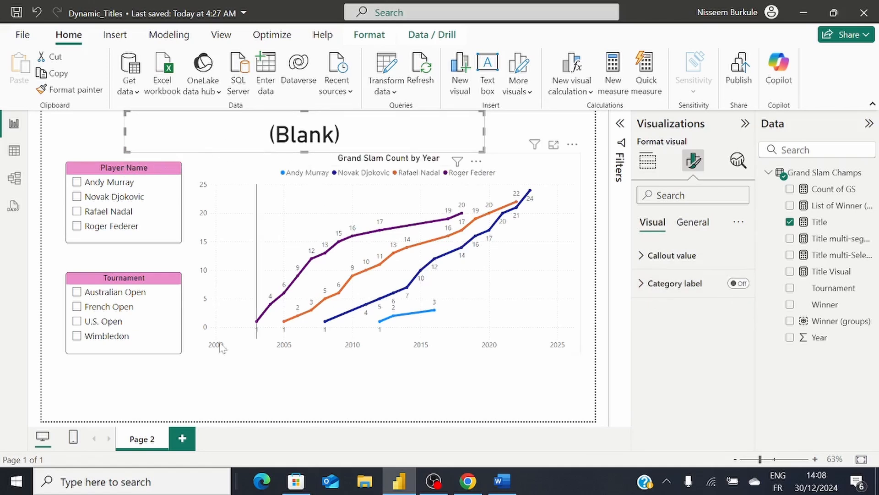
# Test the title card by filtering to Rafael Nadal and to Roger Federer, and clear the player filter.
pyautogui.click(77, 211)
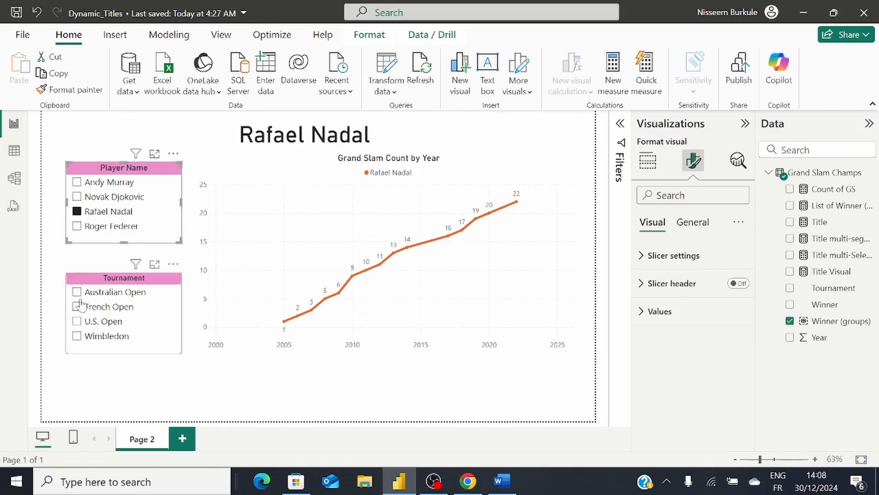
pyautogui.click(77, 227)
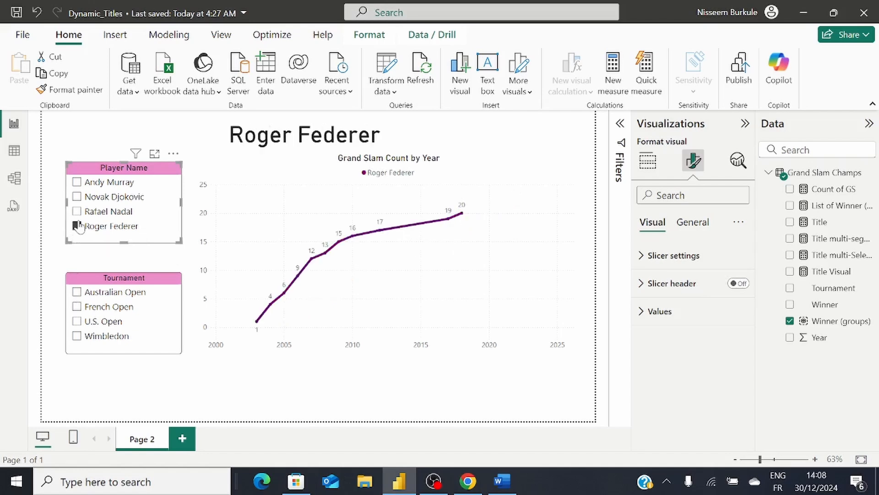
pyautogui.click(120, 229)
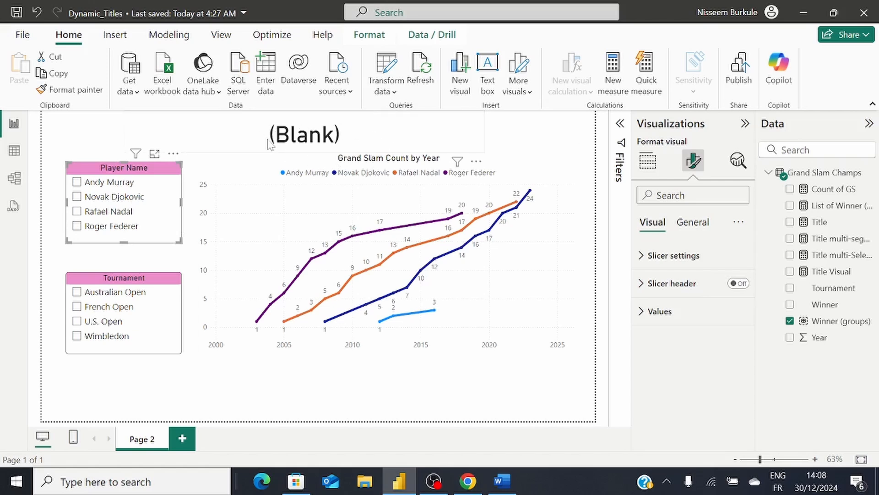
# Add "For Selected Players" as the alternate result of SELECTEDVALUE in the Title measure.
pyautogui.click(831, 223)
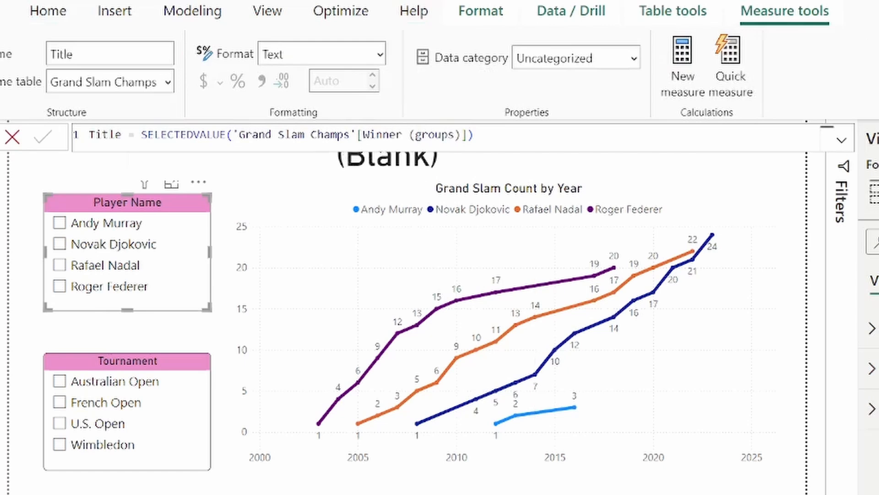
pyautogui.click(478, 135)
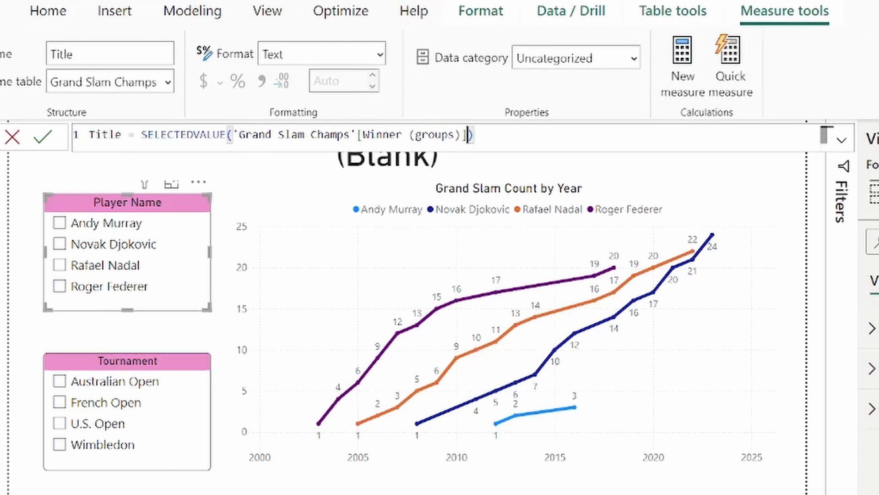
pyautogui.write(',')
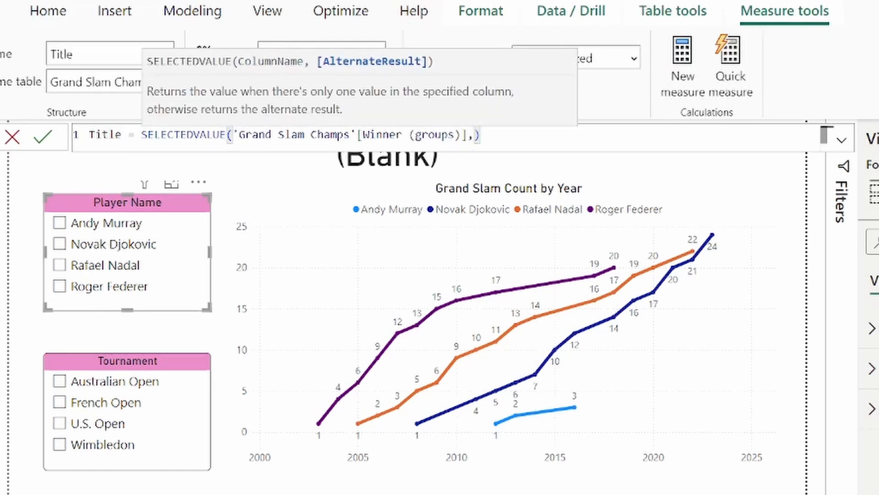
pyautogui.write('"')
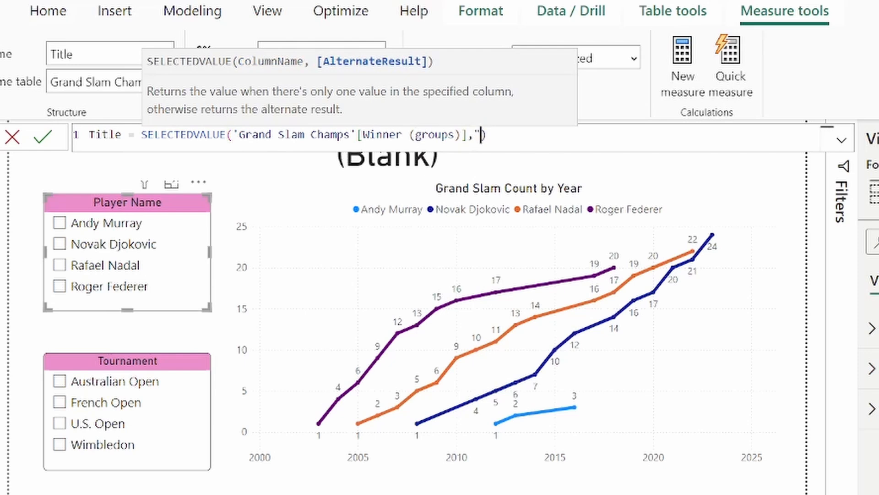
pyautogui.write('For Selected Players"')
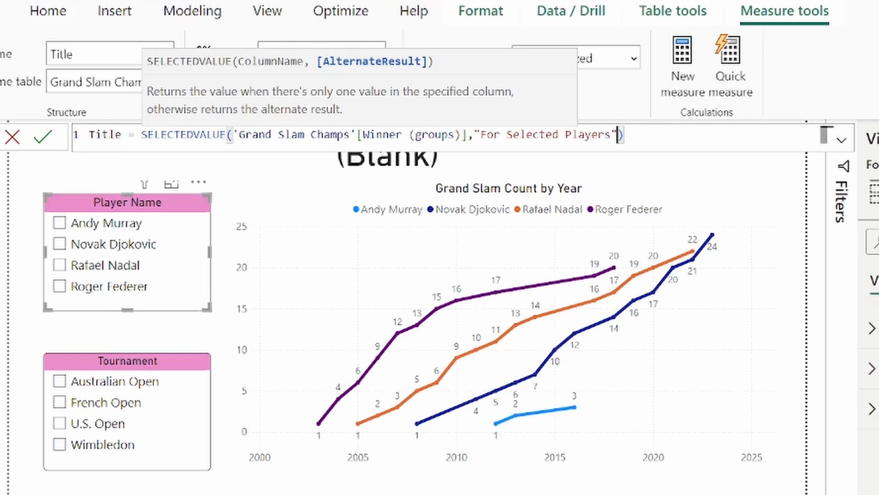
pyautogui.press('Right')
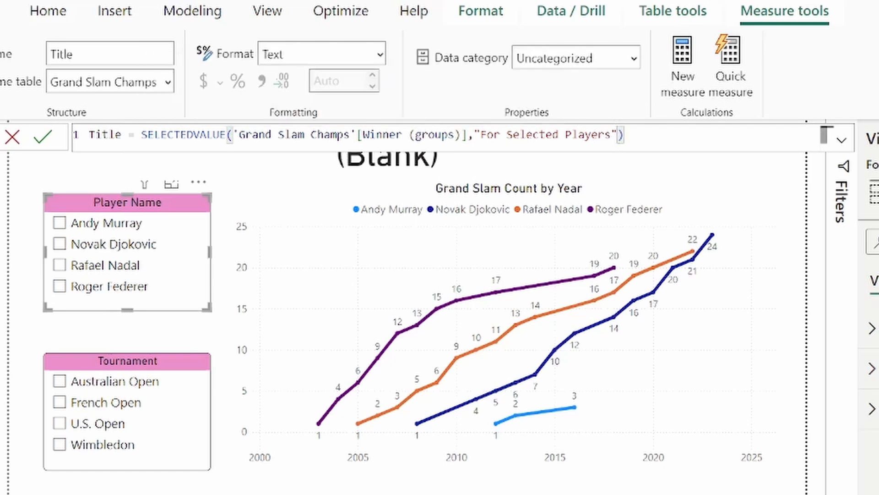
pyautogui.press('Return')
pyautogui.click(54, 176)
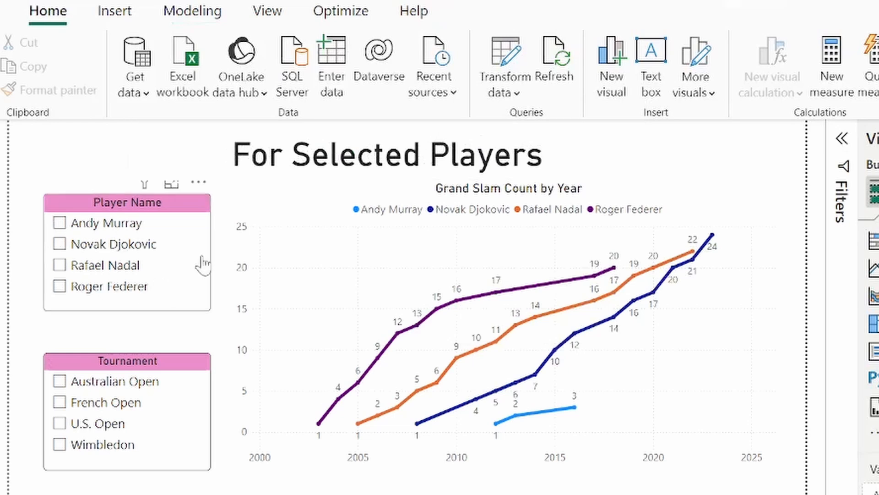
# Test the title card by filtering to Rafael Nadal, to Roger Federer, and to both players together.
pyautogui.click(116, 273)
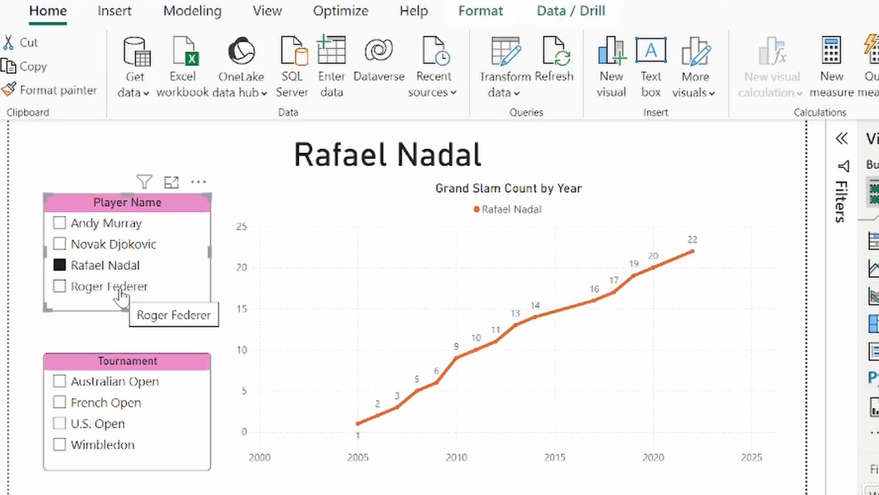
pyautogui.click(120, 288)
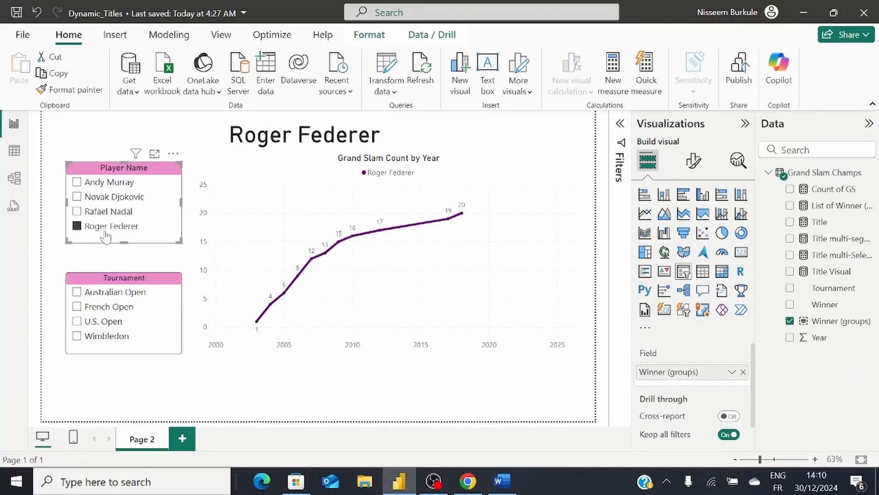
pyautogui.keyDown('ctrl'); pyautogui.click(77, 212); pyautogui.keyUp('ctrl')
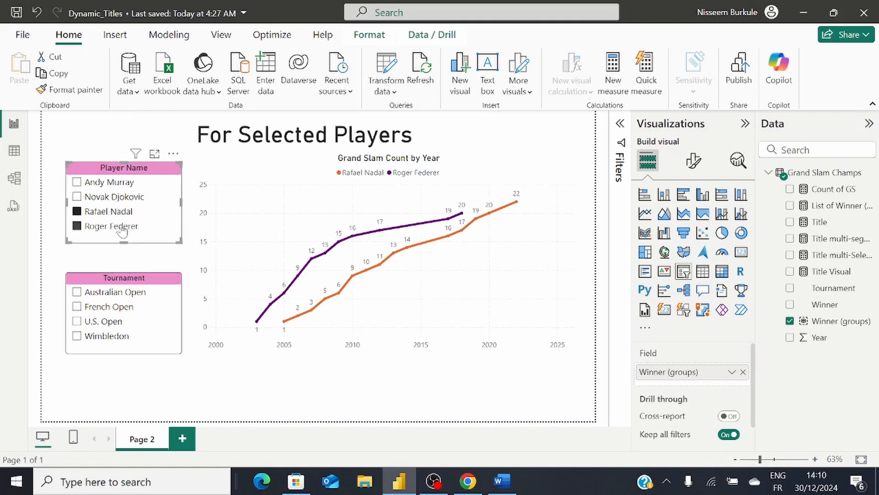
pyautogui.click(82, 137)
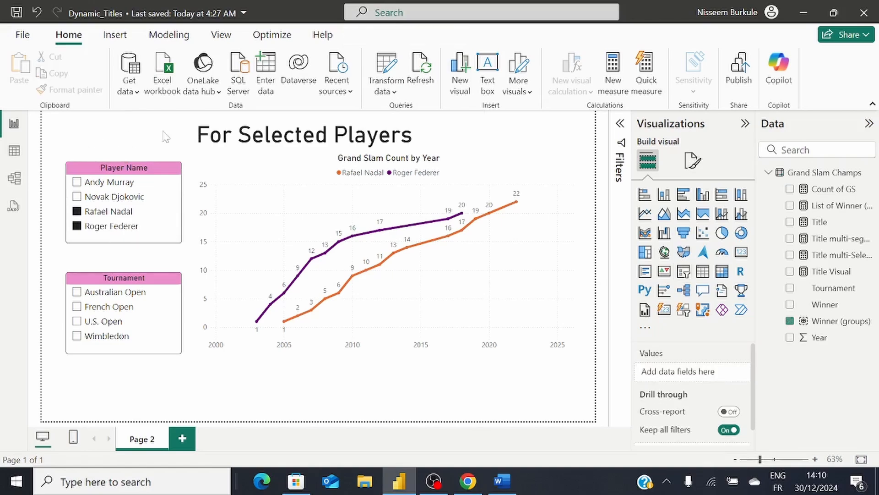
# In the Title measure's formula, move SELECTEDVALUE to a second line and insert the COMBINEVALUES function before it.
pyautogui.click(269, 132)
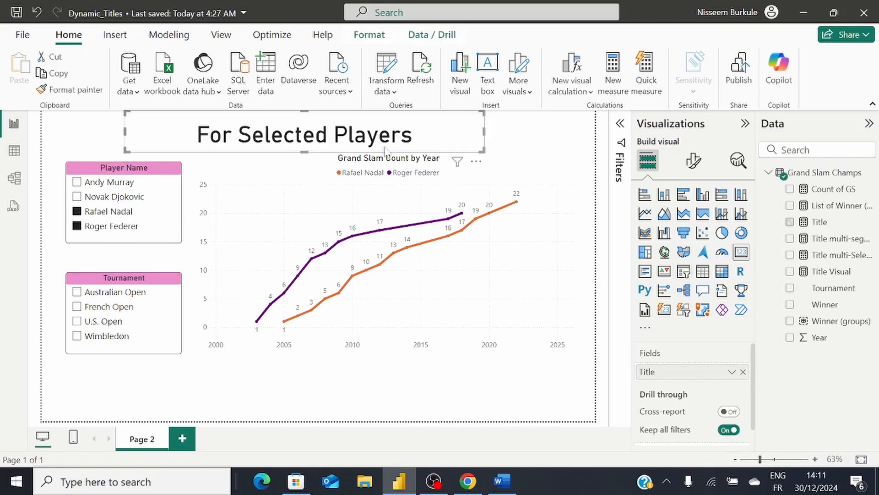
pyautogui.click(816, 223)
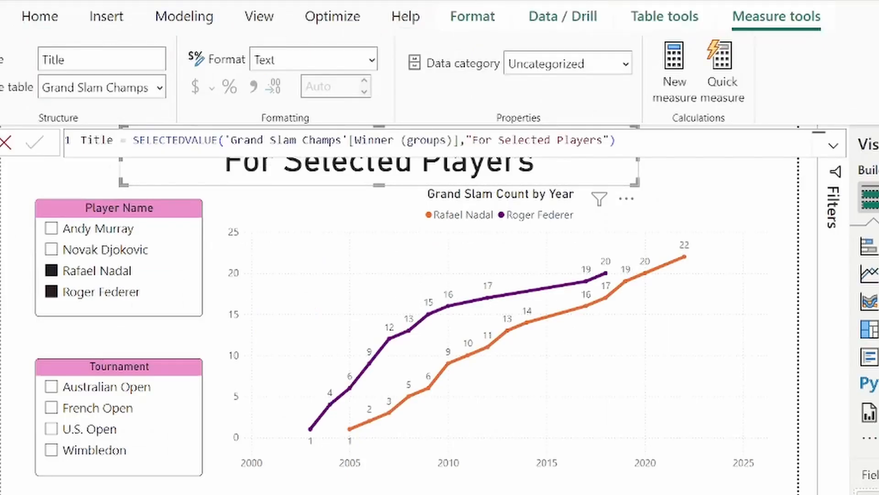
pyautogui.press('Escape')
pyautogui.moveTo(133, 140); pyautogui.dragTo(219, 140)
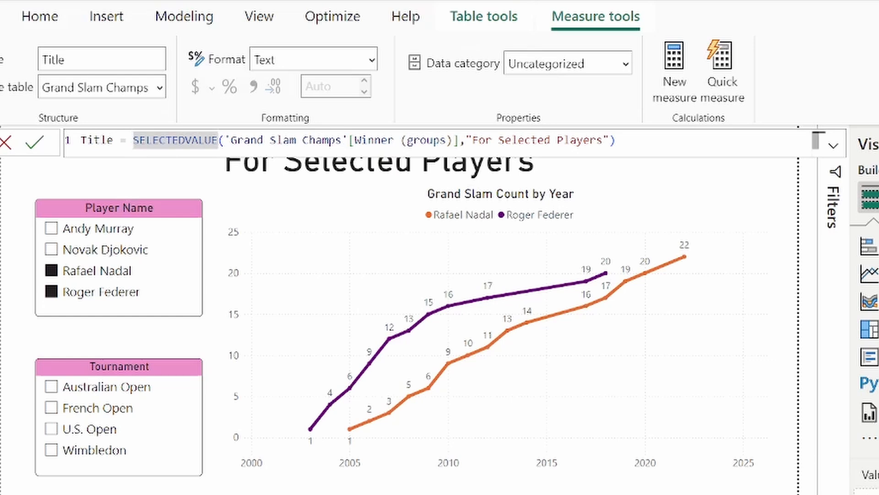
pyautogui.hotkey('shift', 'Return')
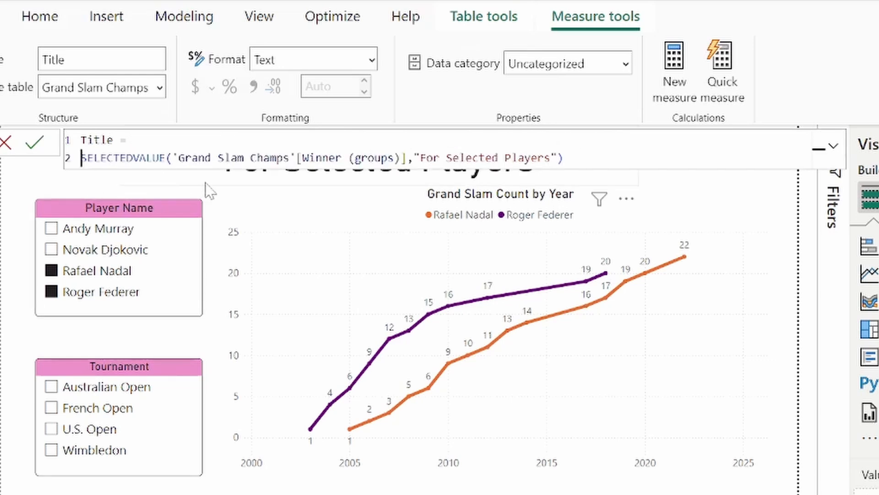
pyautogui.click(134, 140)
pyautogui.write('COM')
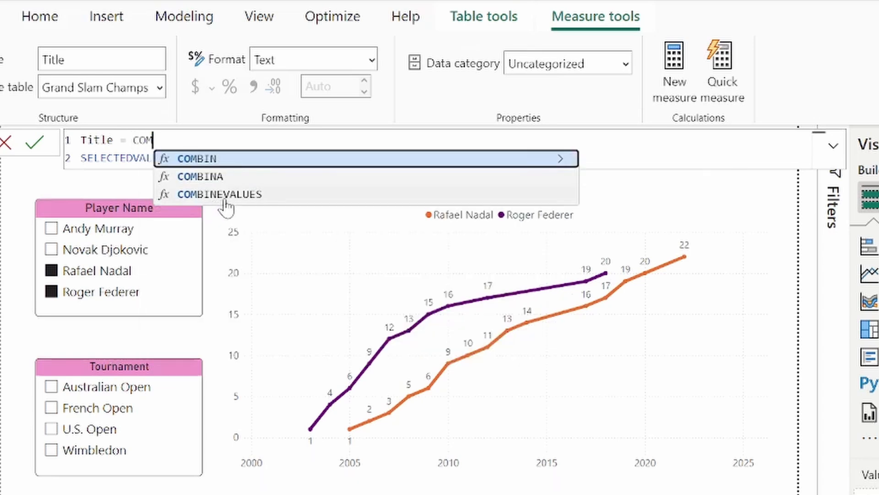
pyautogui.click(215, 194)
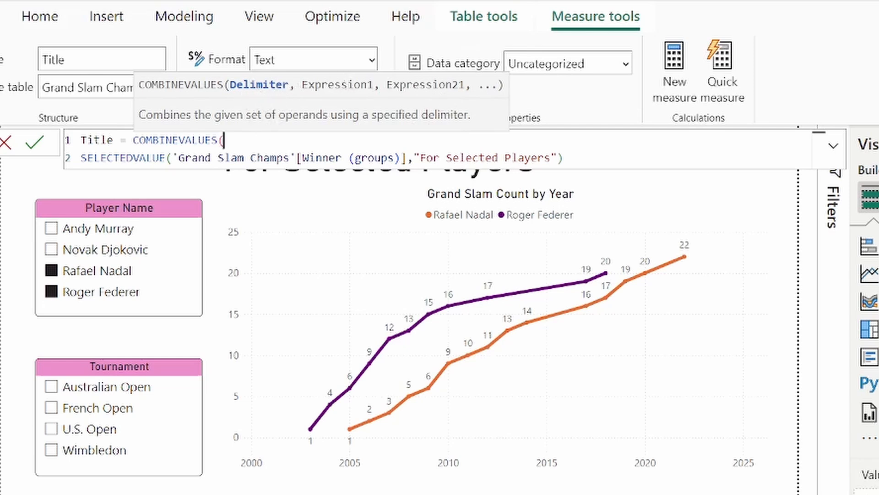
# Give COMBINEVALUES the delimiter "-" and the first expression "Grand Slam Count", close its parenthesis after SELECTEDVALUE and commit the Title measure.
pyautogui.write('-",')
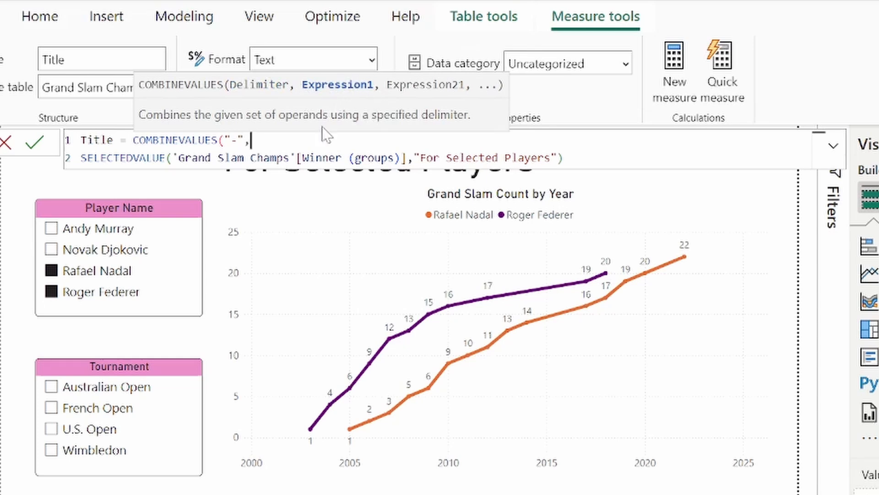
pyautogui.write('"Grand Slam Count"')
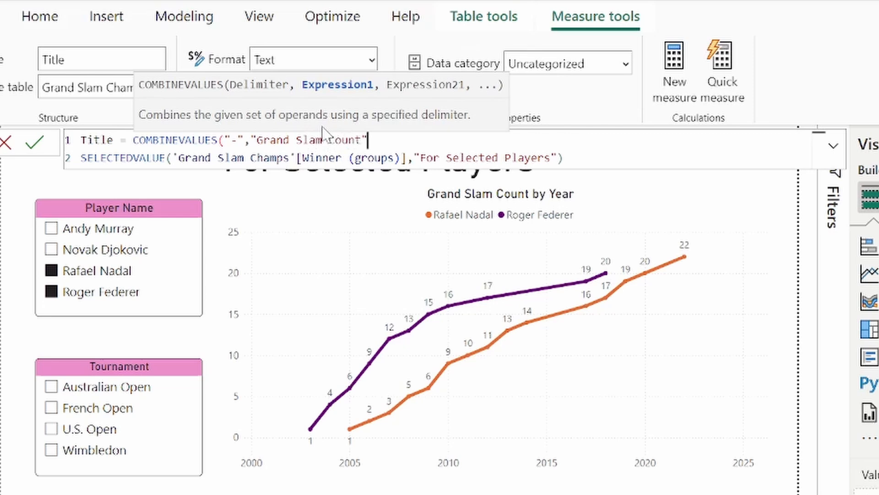
pyautogui.write(',')
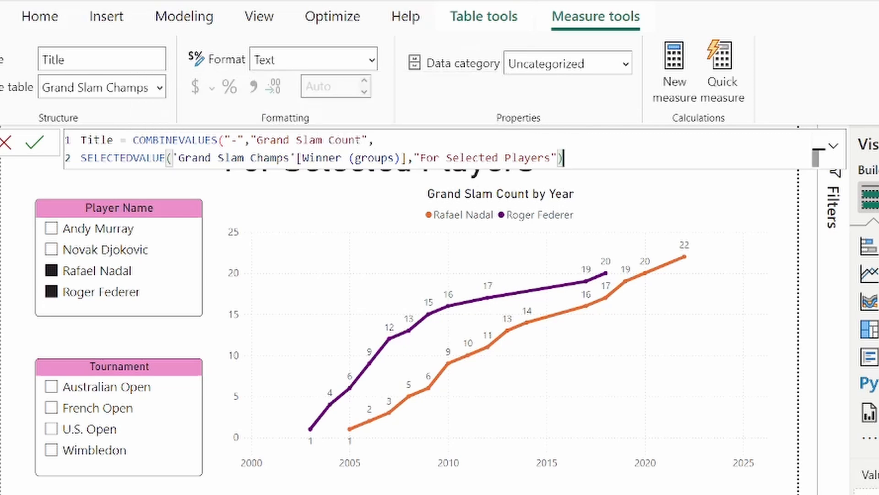
pyautogui.write(')')
pyautogui.press('Return')
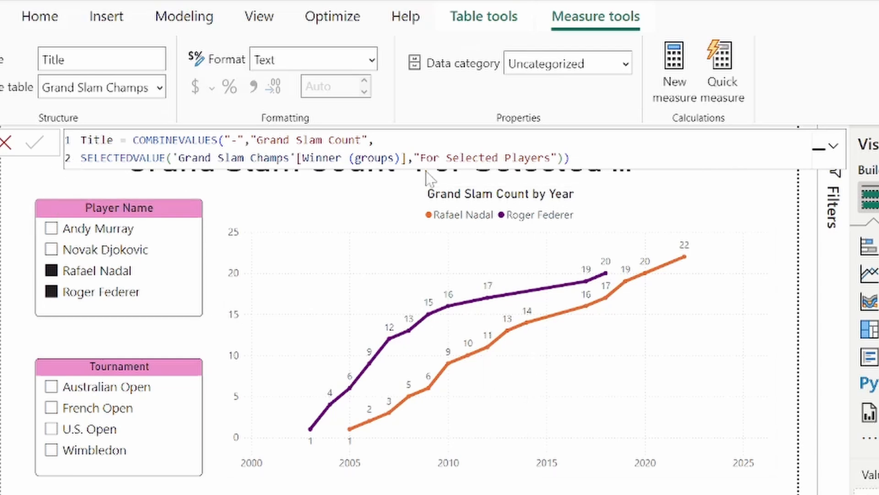
# Widen the title card to fit the whole title, and test it with Rafael Nadal and Roger Federer.
pyautogui.click(30, 175)
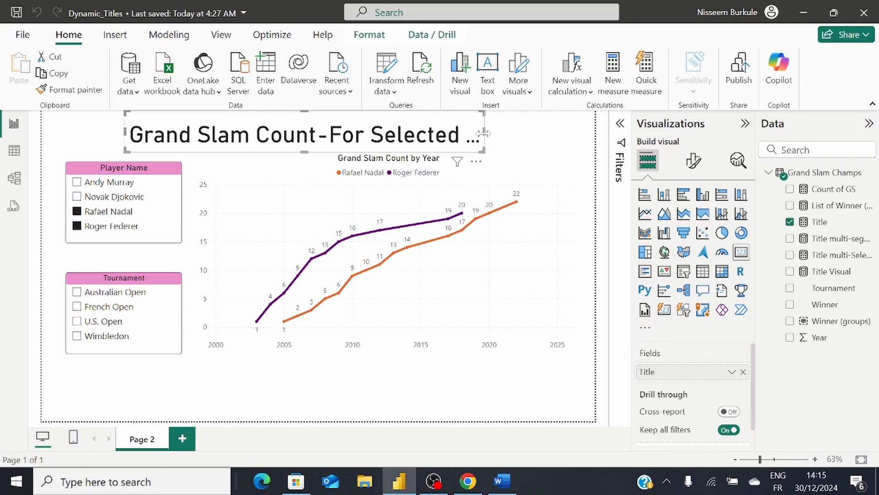
pyautogui.moveTo(486, 133); pyautogui.dragTo(564, 149)
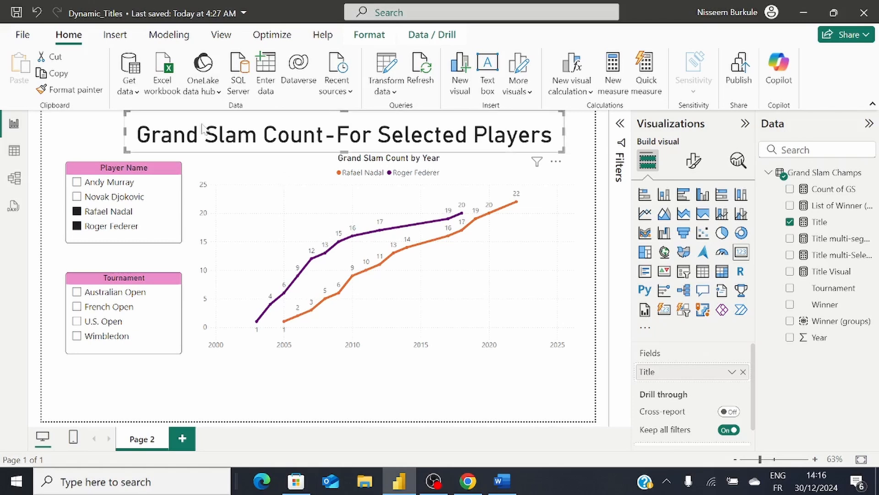
pyautogui.click(77, 229)
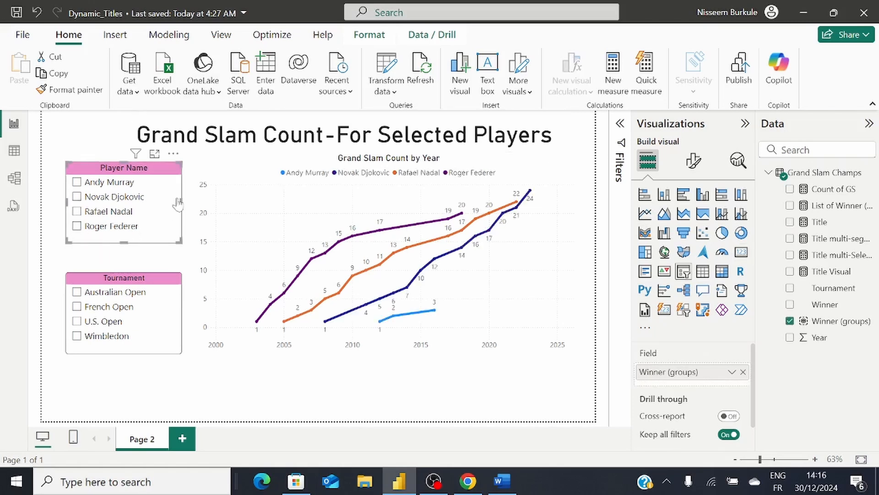
pyautogui.click(76, 211)
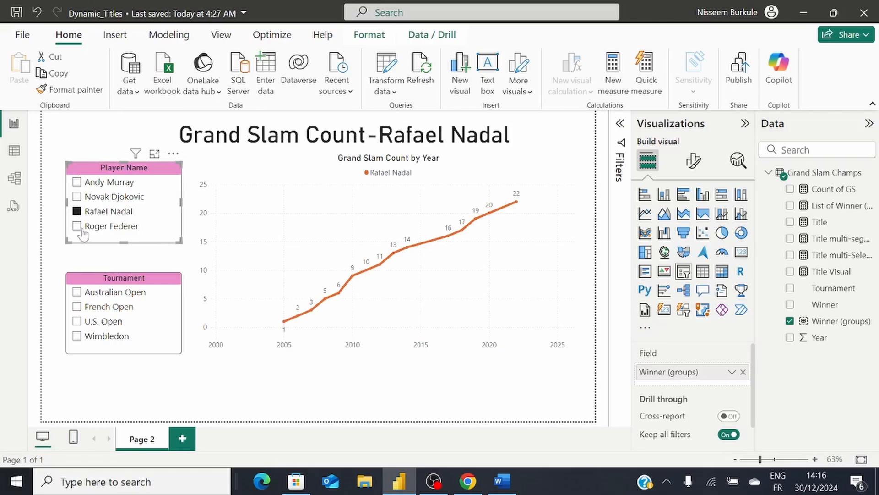
pyautogui.click(77, 226)
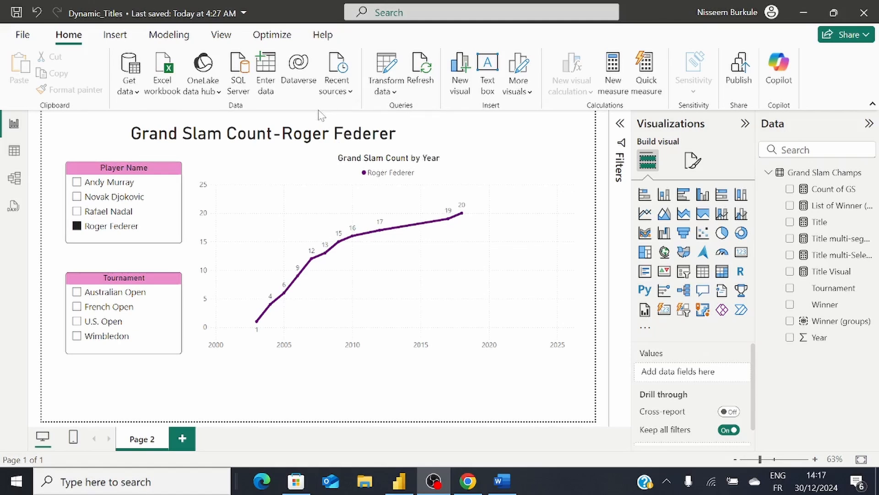
# Test the title against the tournament slicer with U.S. Open, Wimbledon and French Open, and clear the tournament and player filters.
pyautogui.click(77, 321)
pyautogui.click(77, 336)
pyautogui.click(77, 321)
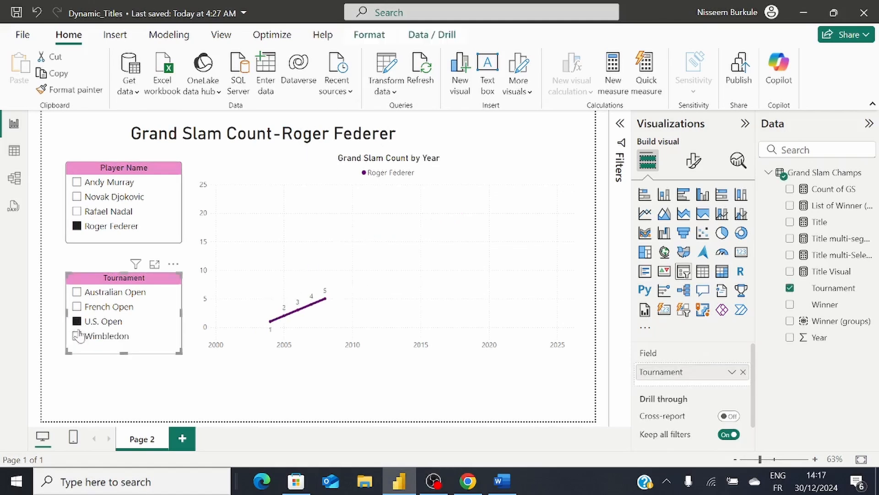
pyautogui.click(77, 307)
pyautogui.click(77, 306)
pyautogui.click(77, 225)
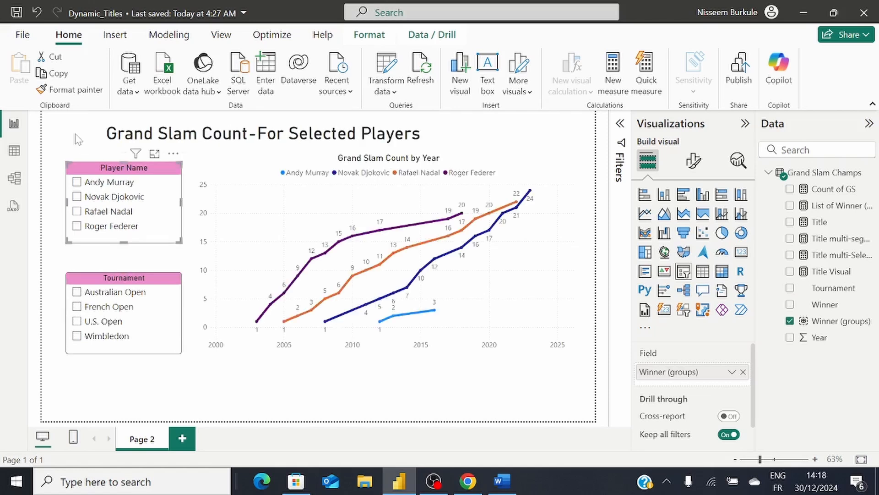
pyautogui.click(57, 138)
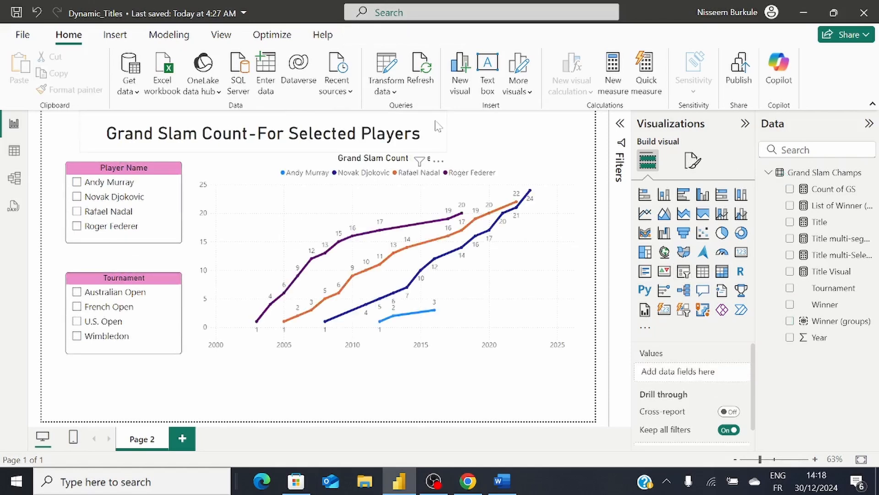
# Create a new measure from a copy of the Title measure's formula and name it "Title multi-segments".
pyautogui.click(819, 222)
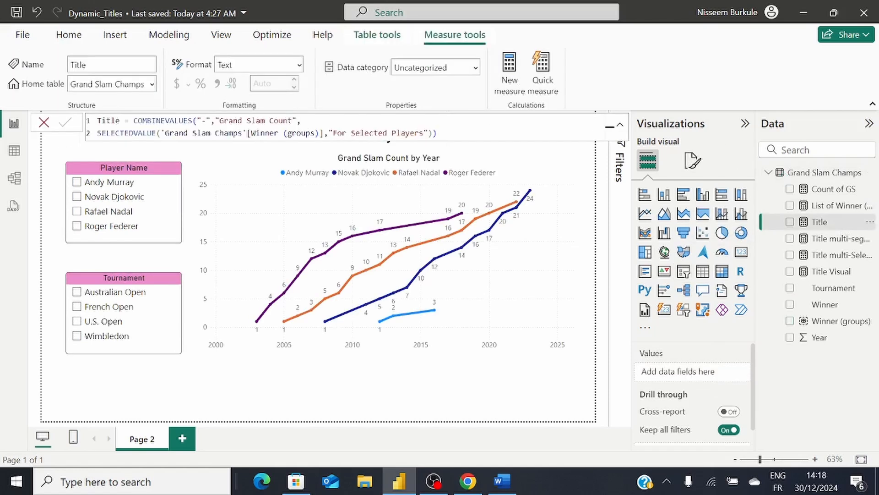
pyautogui.moveTo(438, 133); pyautogui.dragTo(98, 121)
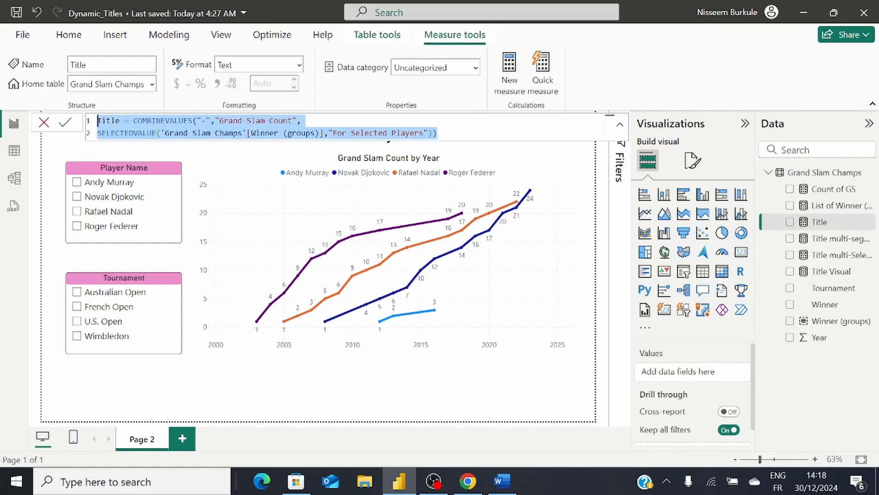
pyautogui.click(68, 152)
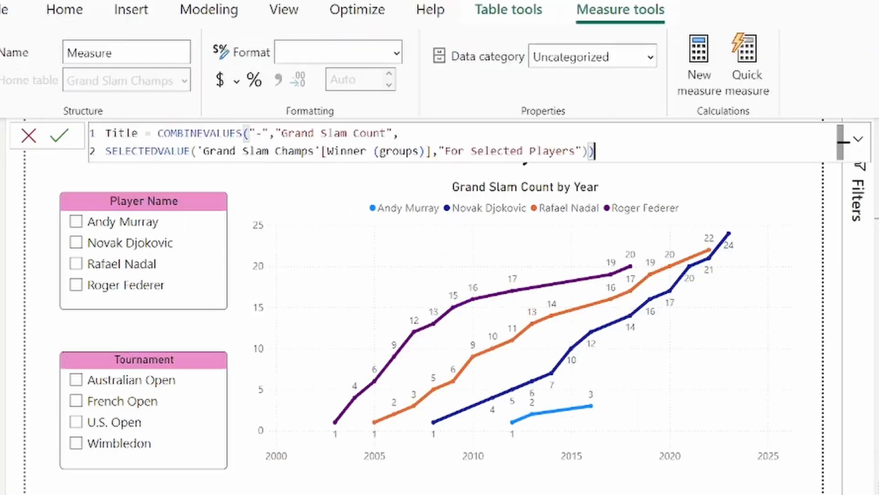
pyautogui.click(138, 133)
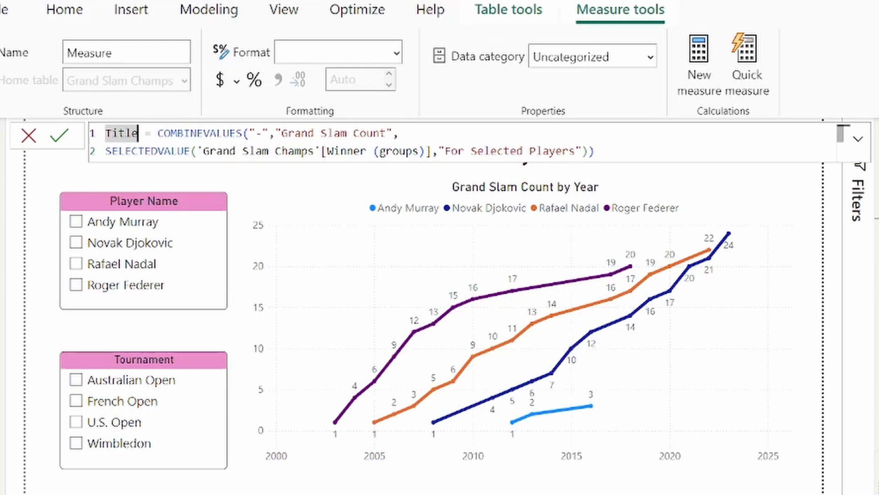
pyautogui.write('multi')
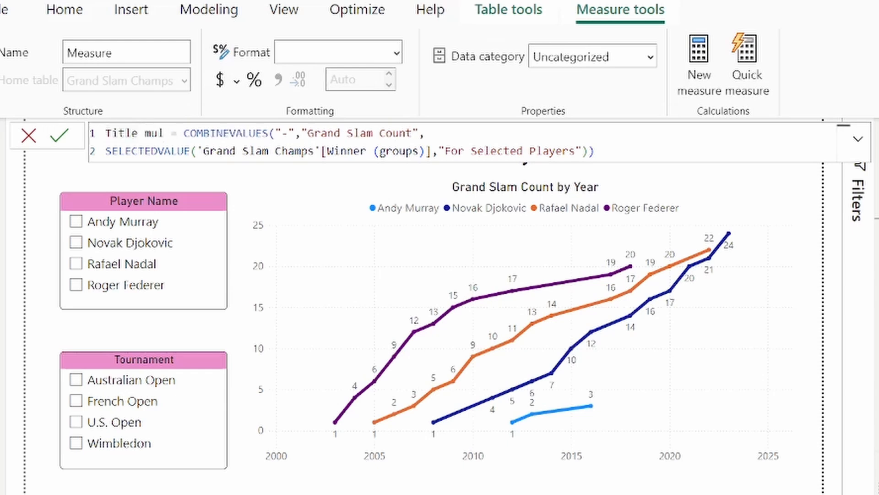
pyautogui.write('-segments')
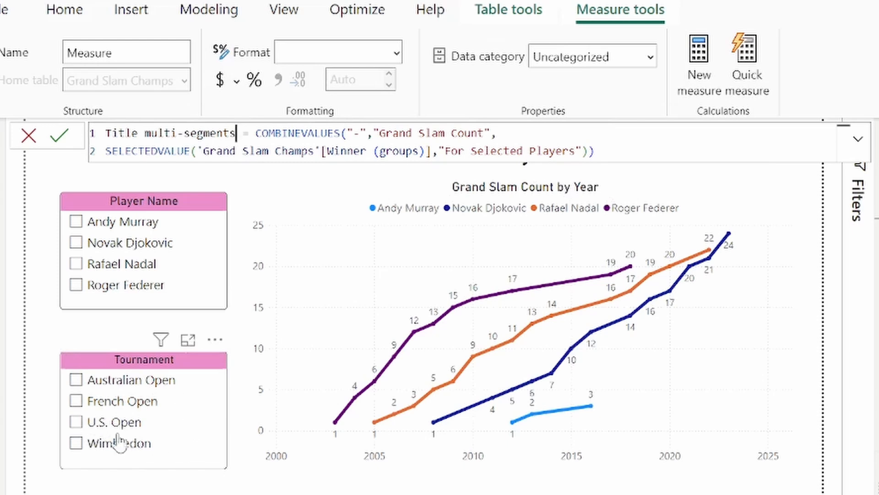
# Add the text expression "for the Tournament" on a new line after SELECTEDVALUE, followed by a comma and another new line.
pyautogui.moveTo(375, 297)
pyautogui.click(595, 151)
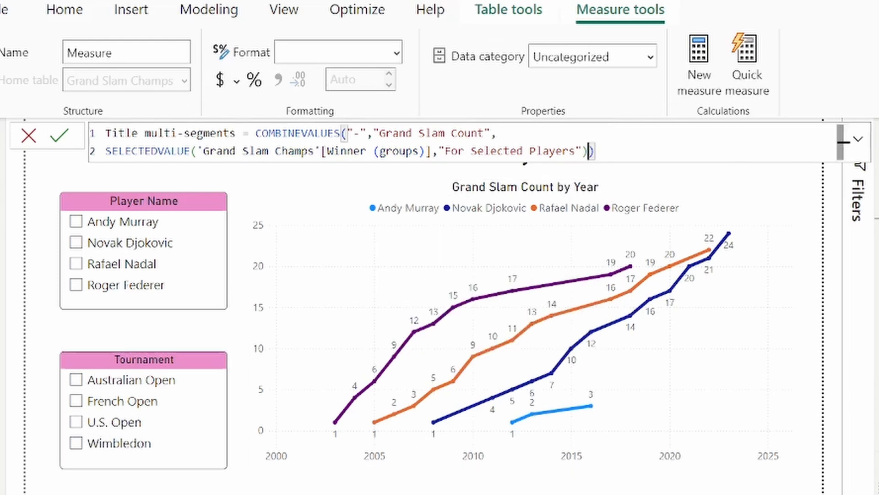
pyautogui.hotkey('shift', 'Return')
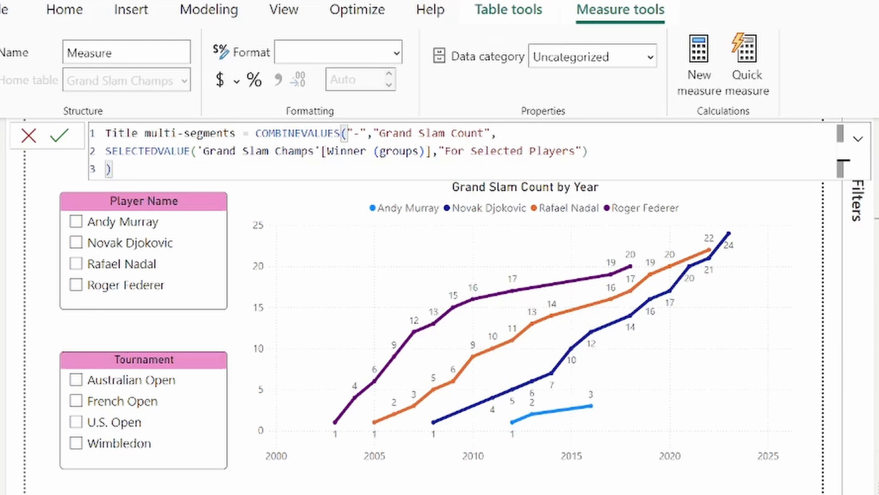
pyautogui.write('"for the ')
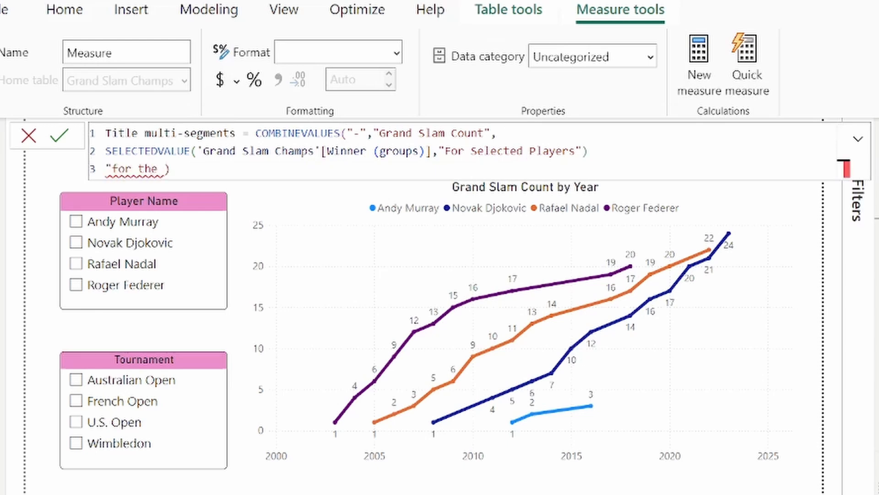
pyautogui.write('Tournament",')
pyautogui.hotkey('shift', 'Return')
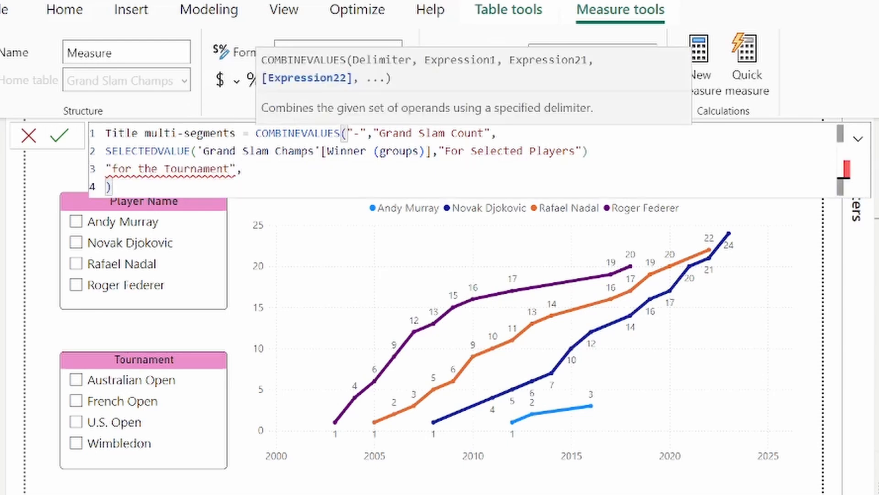
# Duplicate the SELECTEDVALUE expression for Winner (groups) onto the last line, before the closing parenthesis of COMBINEVALUES.
pyautogui.moveTo(105, 151); pyautogui.dragTo(588, 151)
pyautogui.hotkey('ctrl', 'c')
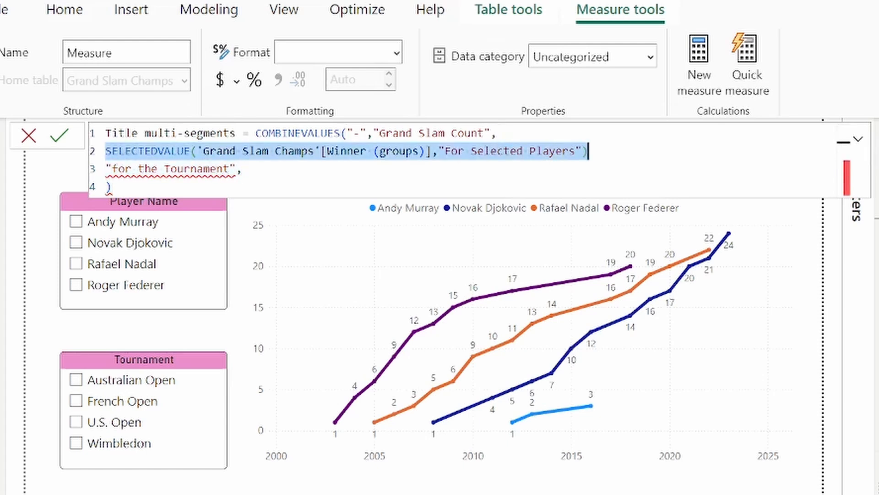
pyautogui.click(106, 186)
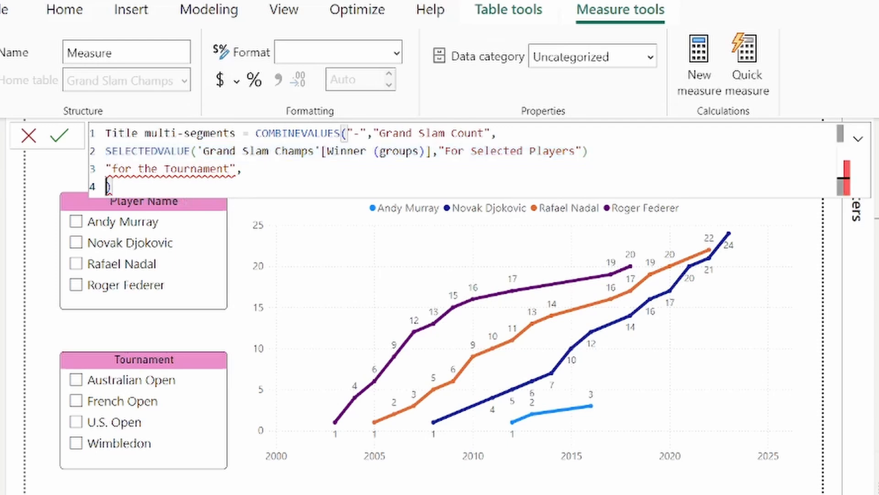
pyautogui.hotkey('ctrl', 'v')
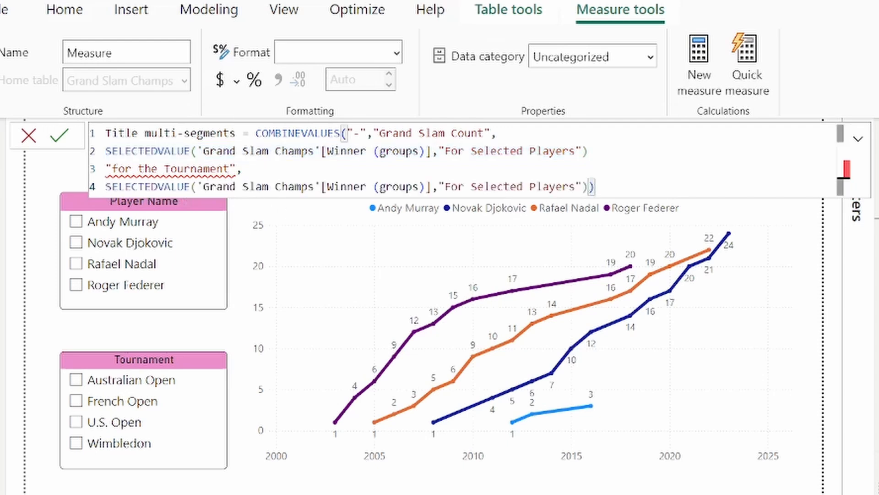
# Replace the Winner (groups) column in the last line's SELECTEDVALUE with the Tournament column of Grand Slam Champs.
pyautogui.moveTo(432, 187); pyautogui.dragTo(322, 187)
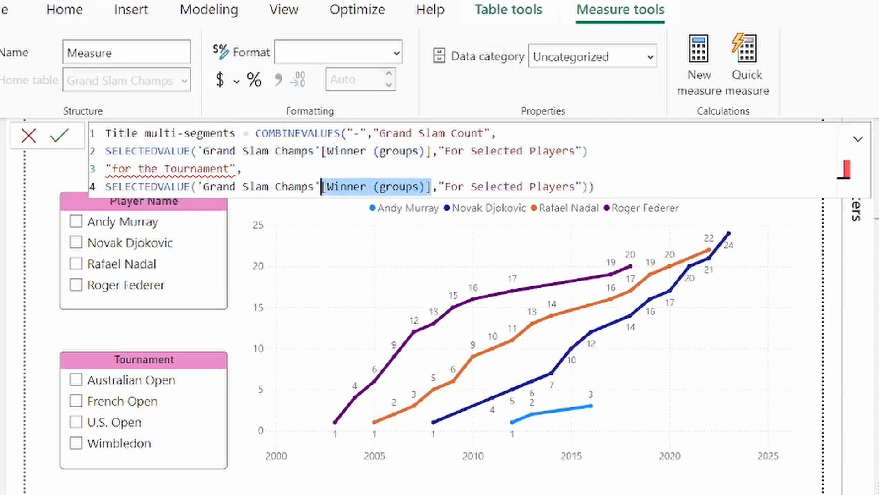
pyautogui.press('BackSpace')
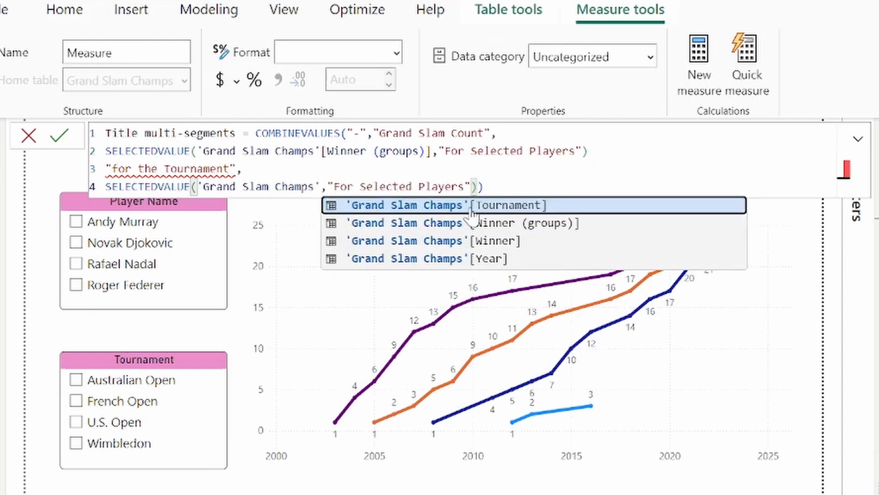
pyautogui.press('Tab')
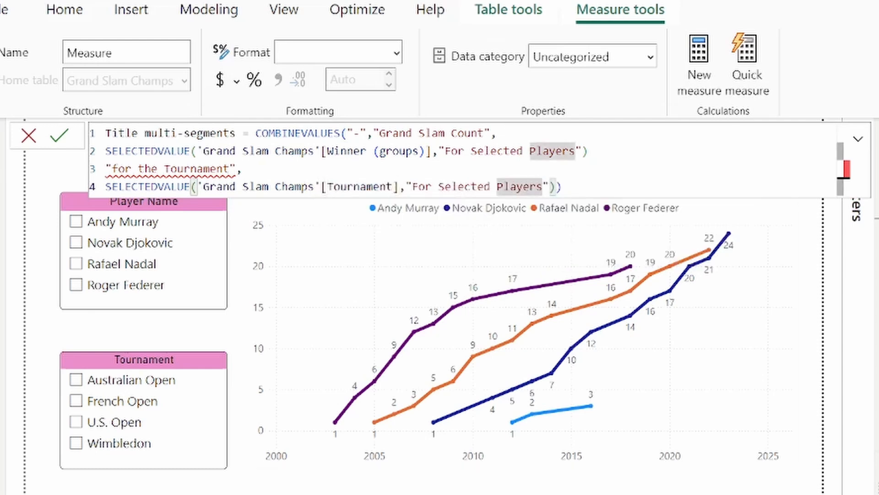
# Change the alternate text of the Tournament SELECTEDVALUE to "For Selected Tournaments".
pyautogui.press('BackSpace')
pyautogui.press('BackSpace')
pyautogui.press('BackSpace')
pyautogui.press('BackSpace')
pyautogui.press('BackSpace')
pyautogui.press('BackSpace')
pyautogui.press('BackSpace')
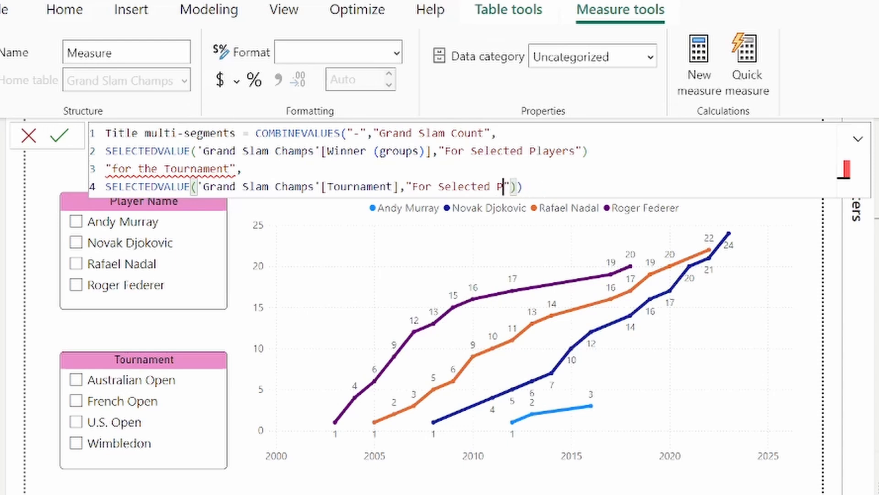
pyautogui.write('Tournaments')
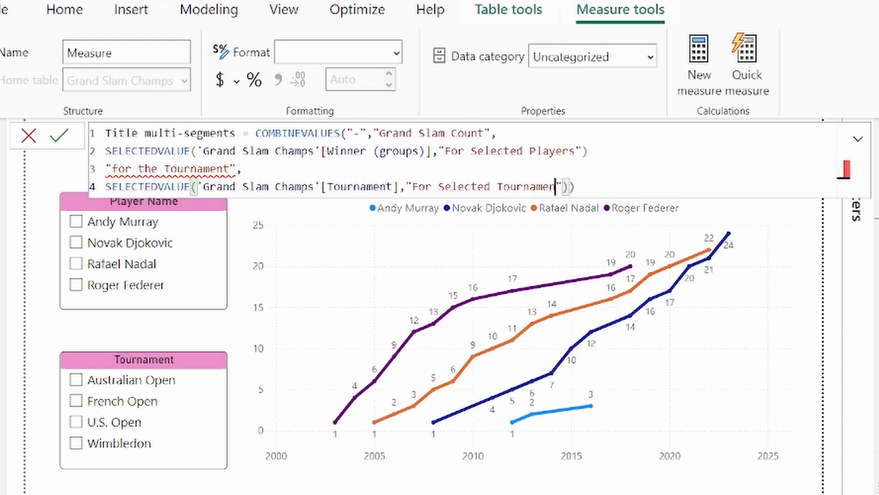
# Add the missing comma after the Winner (groups) SELECTEDVALUE and commit the Title multi-segments measure.
pyautogui.click(600, 151)
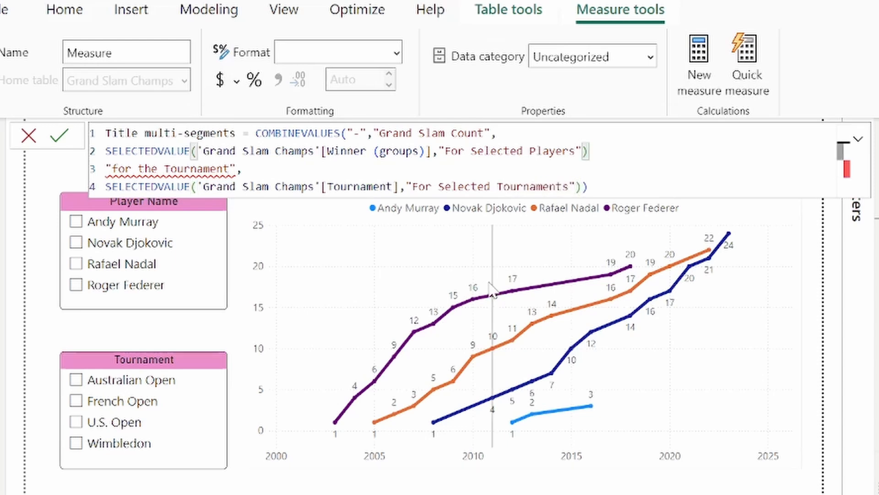
pyautogui.write(',')
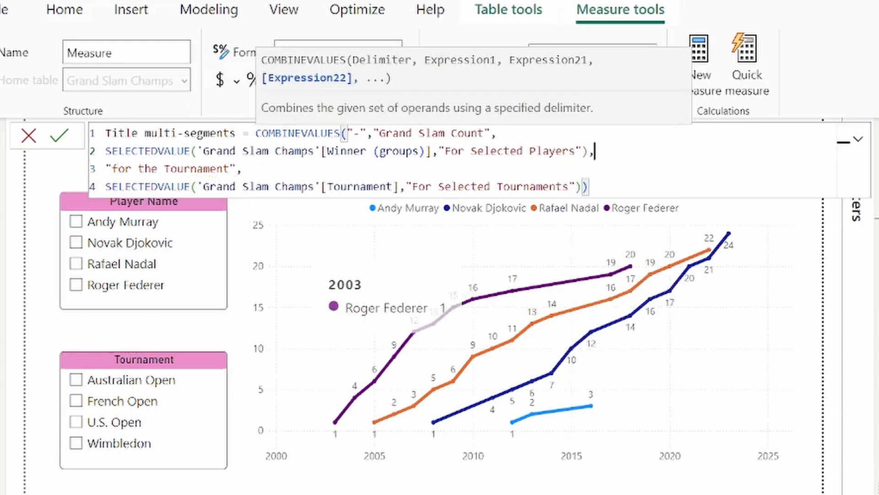
pyautogui.click(591, 187)
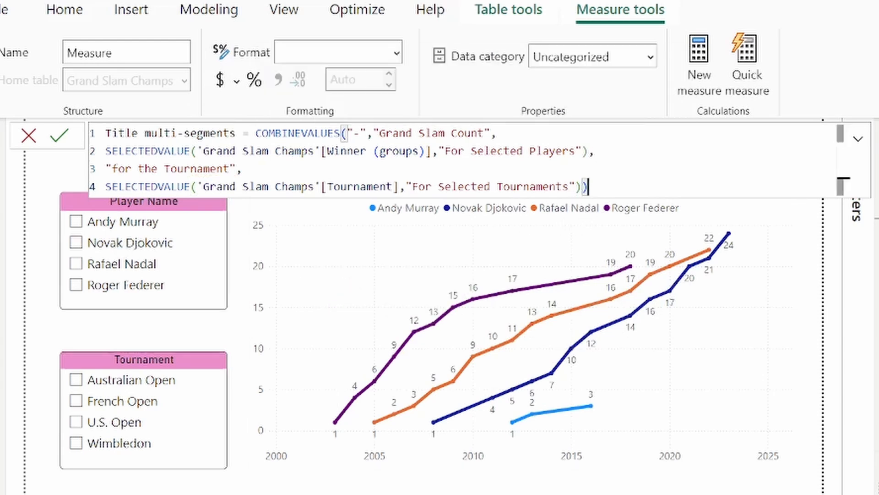
pyautogui.press('Return')
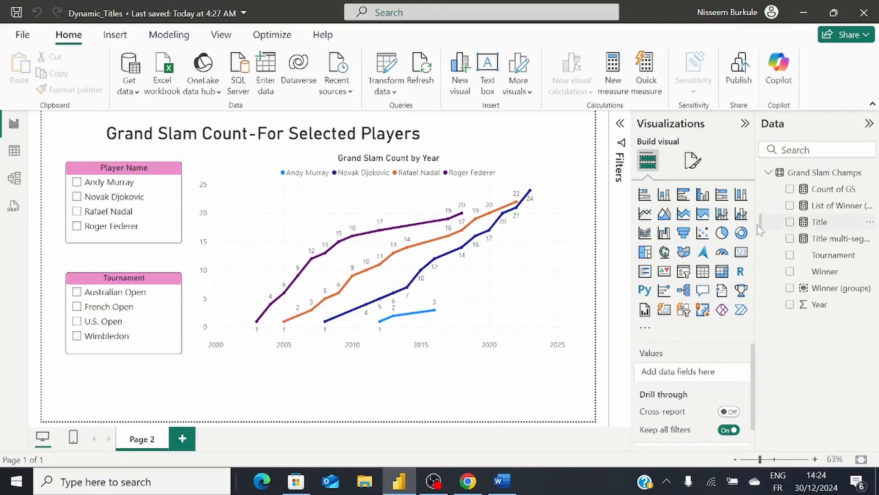
# Widen the title card across the report page and replace its Title field with the Title multi-segments measure.
pyautogui.click(444, 137)
pyautogui.moveTo(444, 137); pyautogui.dragTo(571, 135)
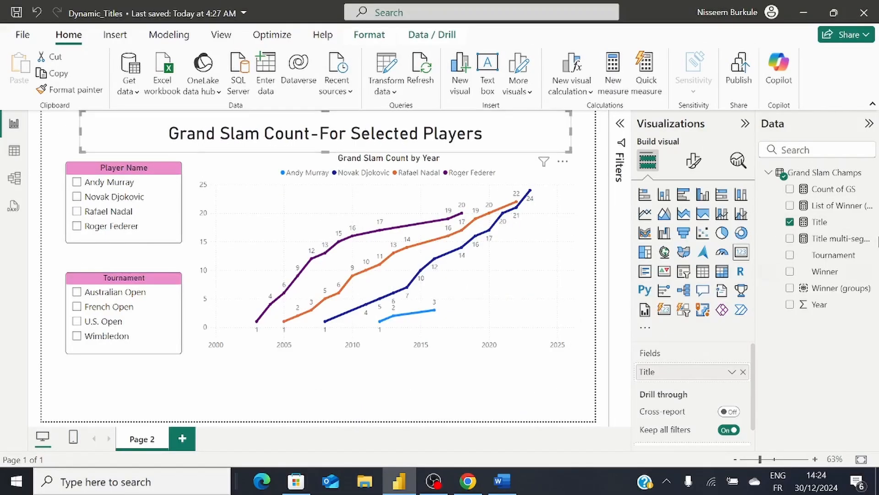
pyautogui.click(790, 222)
pyautogui.click(790, 238)
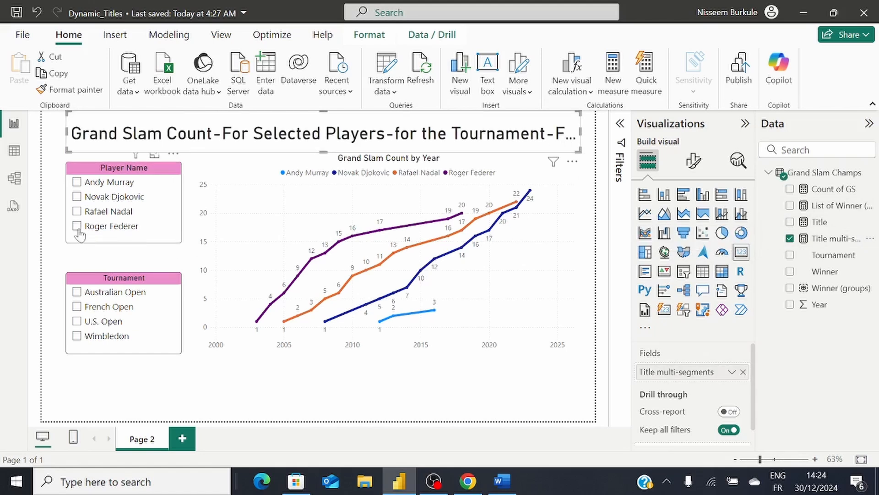
# Test the card title with Rafael Nadal at the U.S. Open, then Roger Federer at the U.S. Open and Wimbledon, and clear the player filter.
pyautogui.click(76, 211)
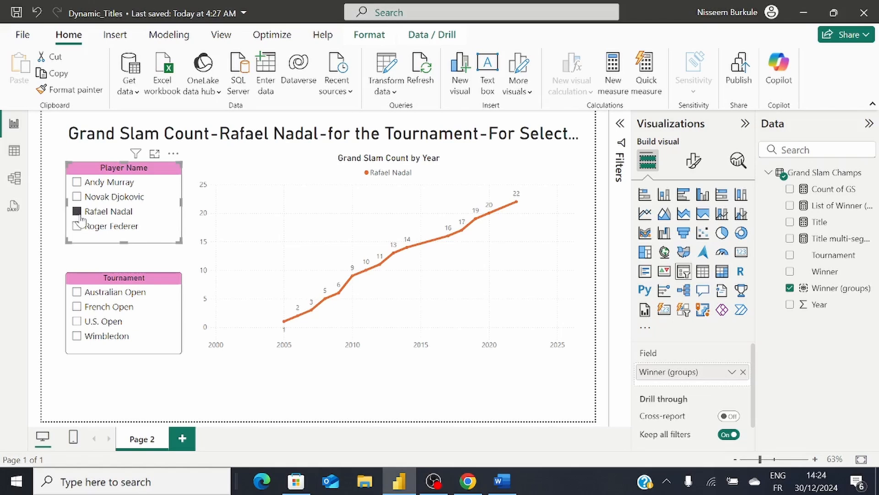
pyautogui.click(77, 321)
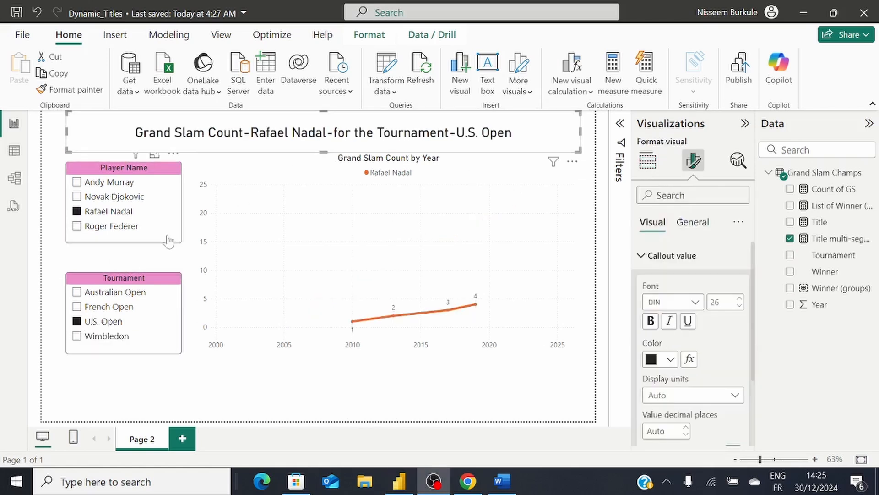
pyautogui.click(77, 226)
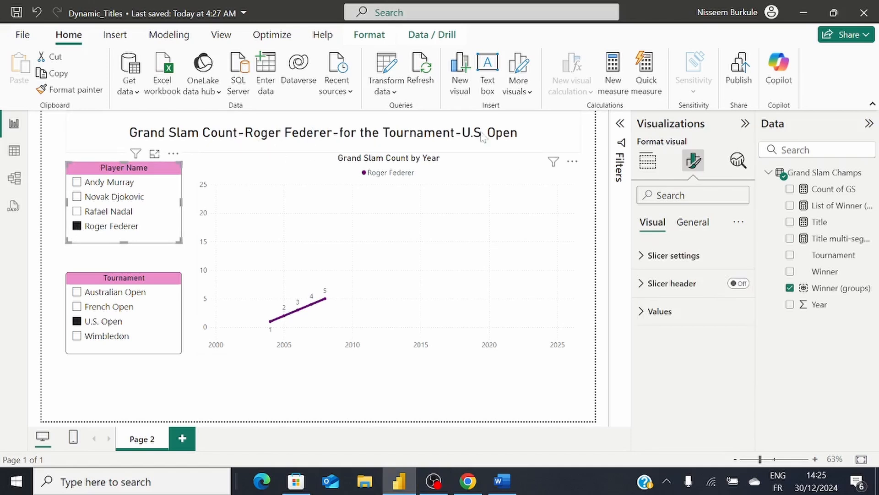
pyautogui.click(77, 336)
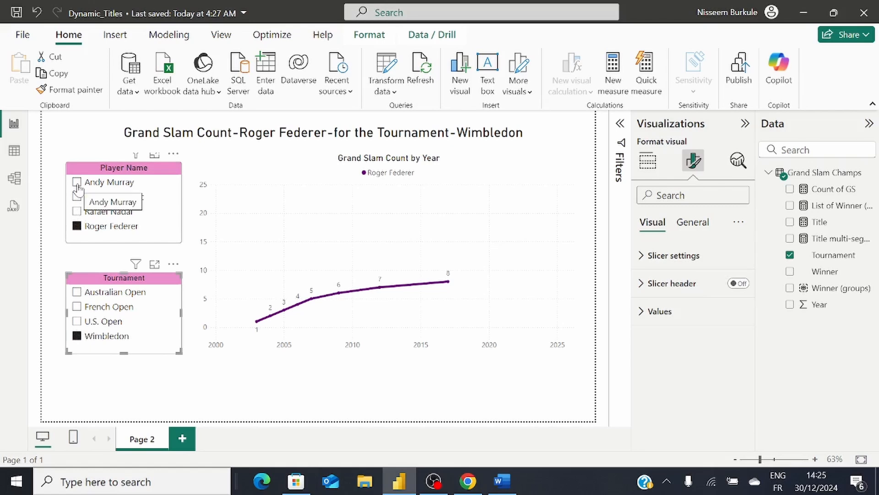
pyautogui.click(79, 226)
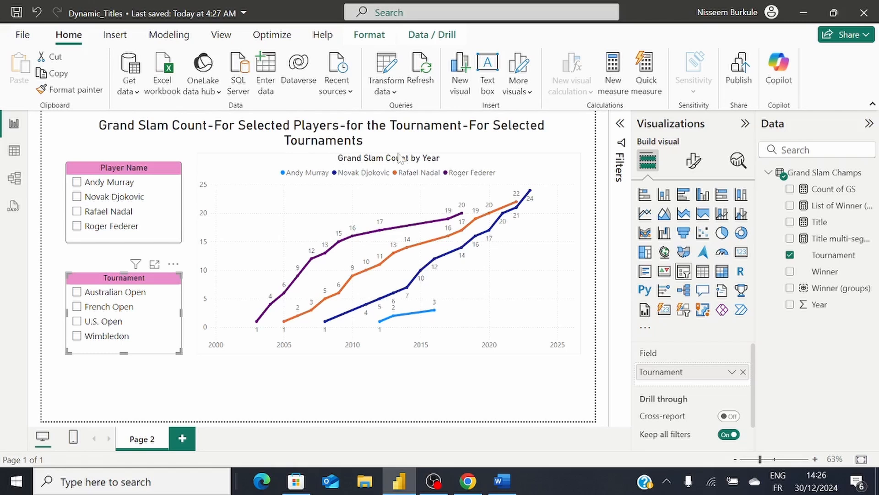
# Create the measure "Title Visual" from a copy of the Title formula, with the fixed text "Grand Slam Count Progression by Year".
pyautogui.click(831, 229)
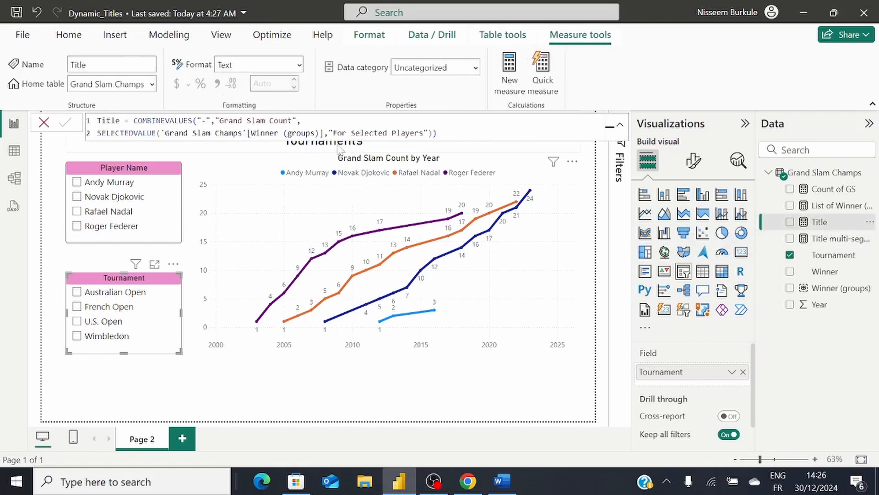
pyautogui.moveTo(437, 134); pyautogui.dragTo(123, 121)
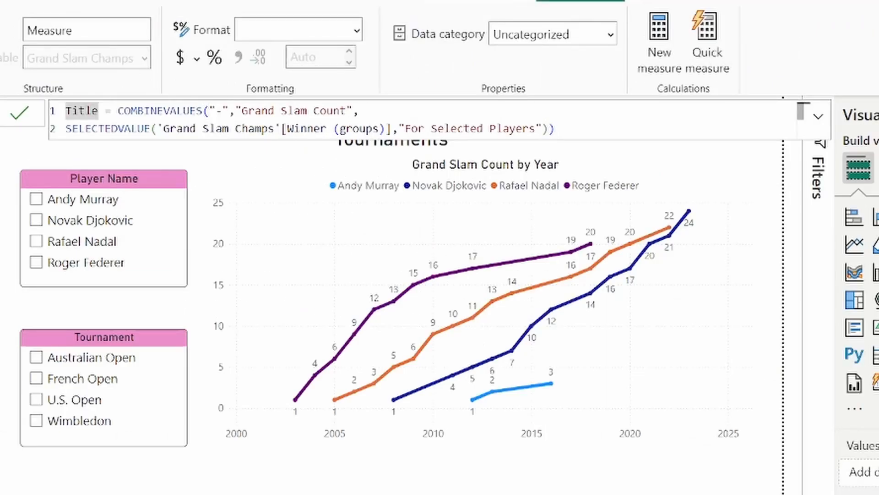
pyautogui.write('Visual')
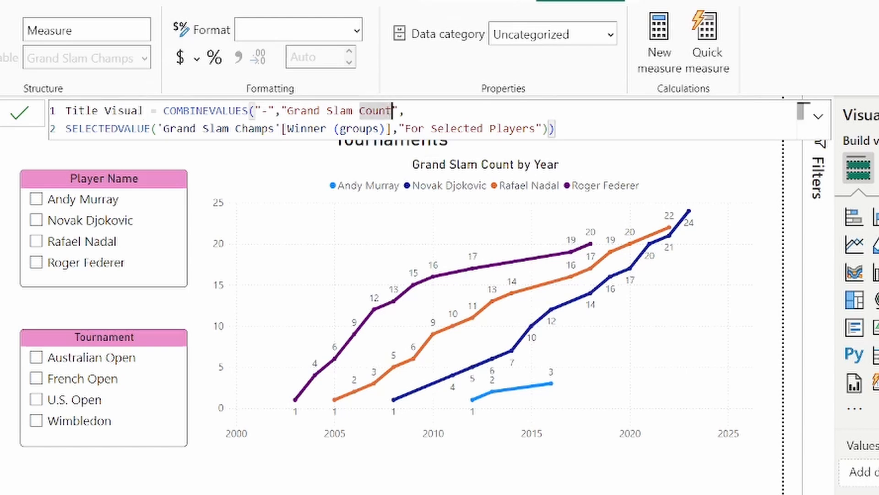
pyautogui.write('Progression by Year')
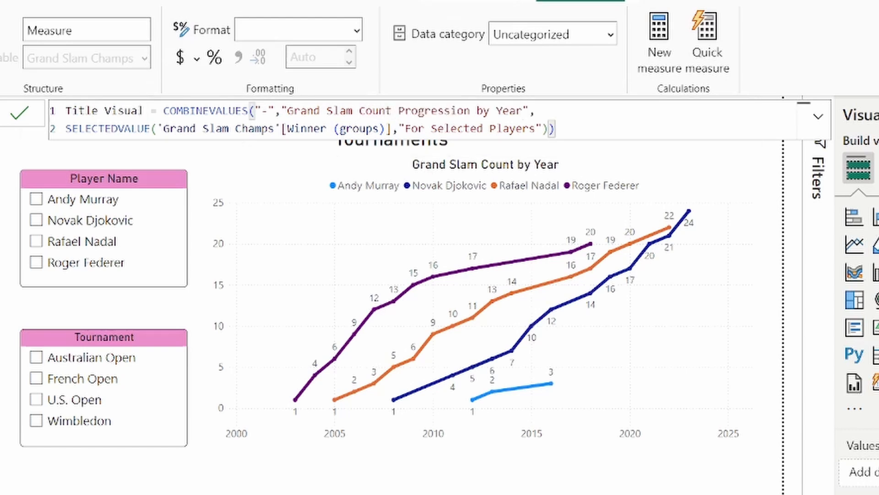
pyautogui.press('Return')
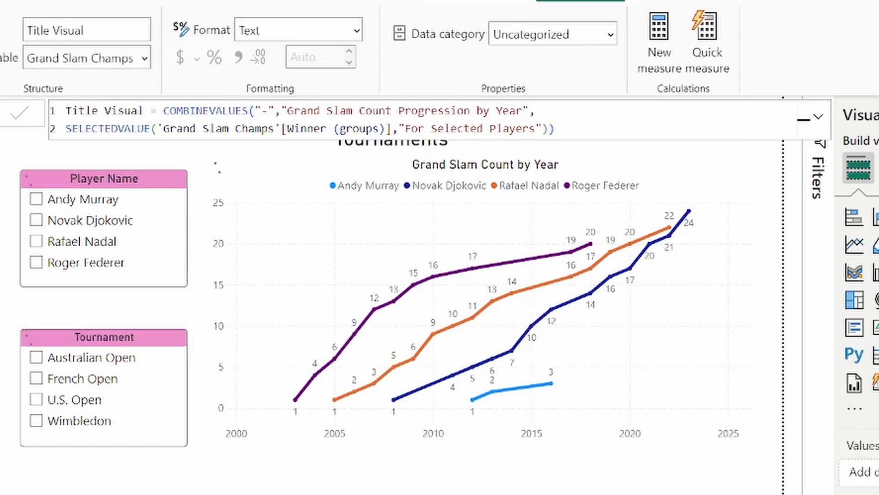
pyautogui.click(16, 159)
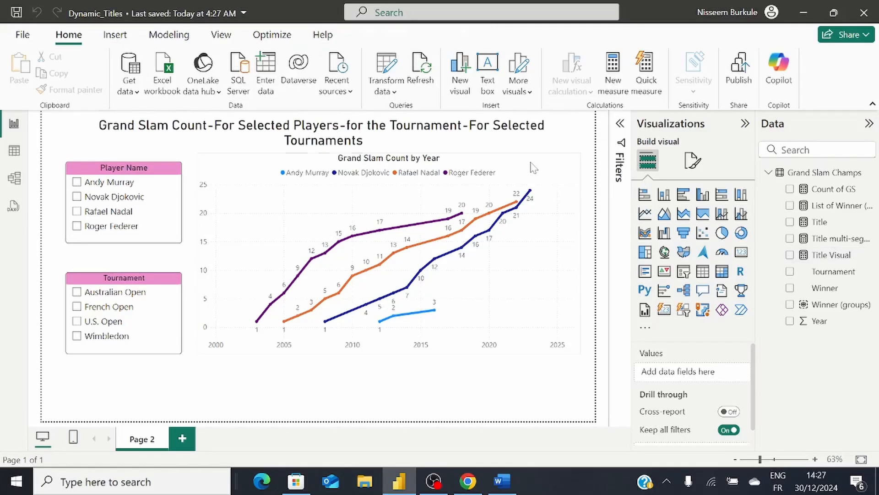
# Bind the line chart's title text to the Title Visual measure, using the Field value format style.
pyautogui.click(693, 178)
pyautogui.click(694, 161)
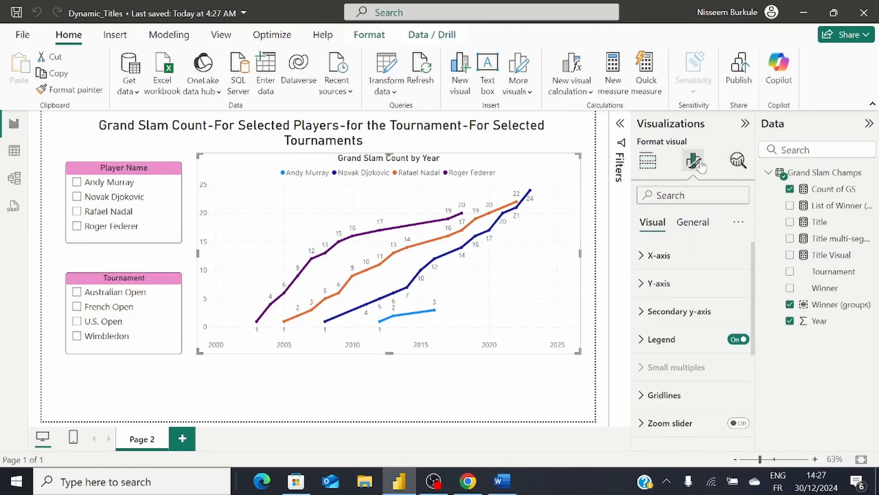
pyautogui.click(700, 225)
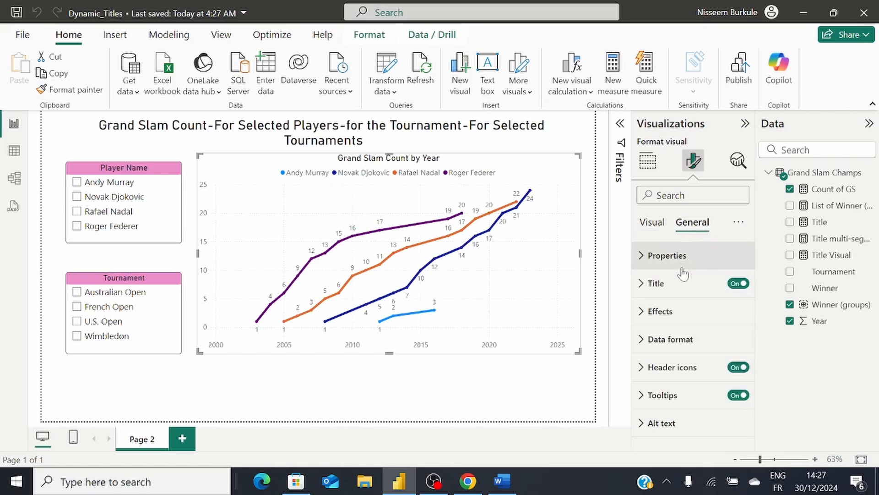
pyautogui.click(644, 286)
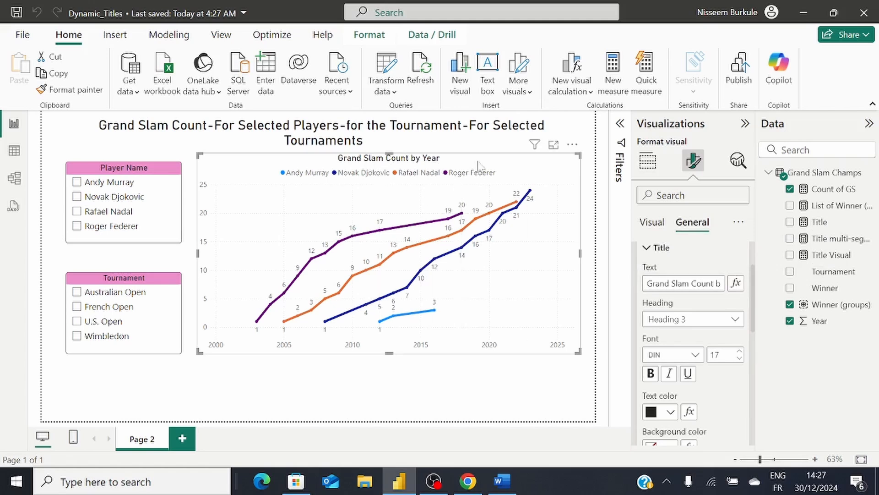
pyautogui.click(736, 283)
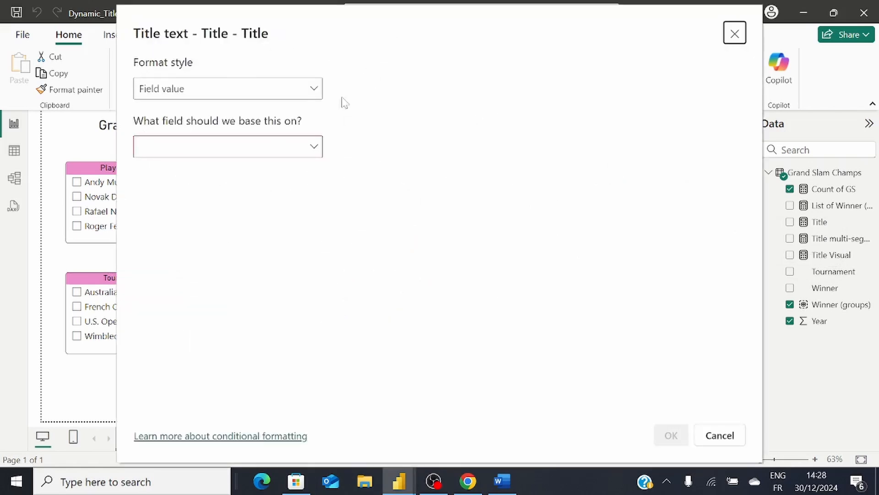
pyautogui.click(314, 147)
pyautogui.click(148, 194)
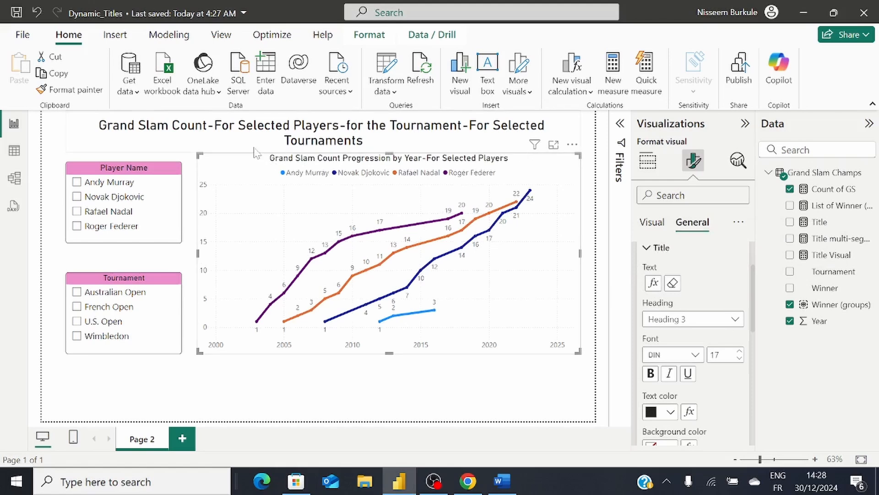
# Test the chart title with Rafael Nadal, Roger Federer, Andy Murray, and Murray with Novak Djokovic, and clear the player filter.
pyautogui.click(137, 344)
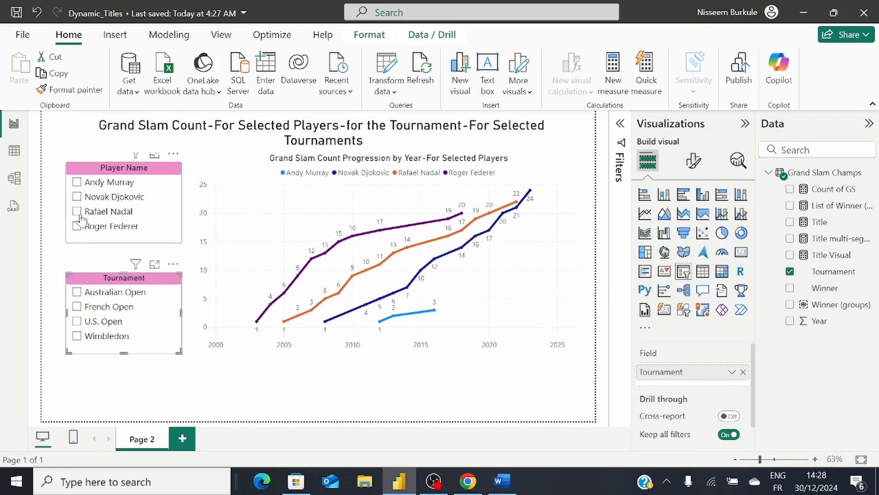
pyautogui.click(78, 213)
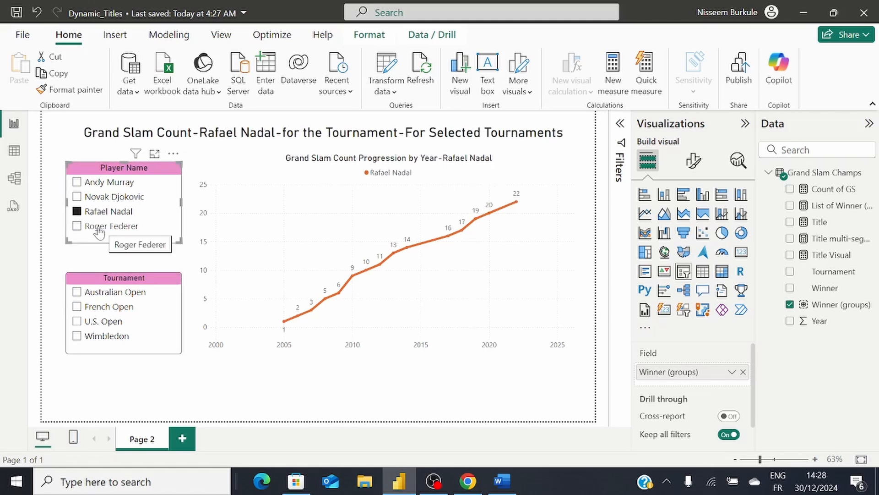
pyautogui.click(76, 231)
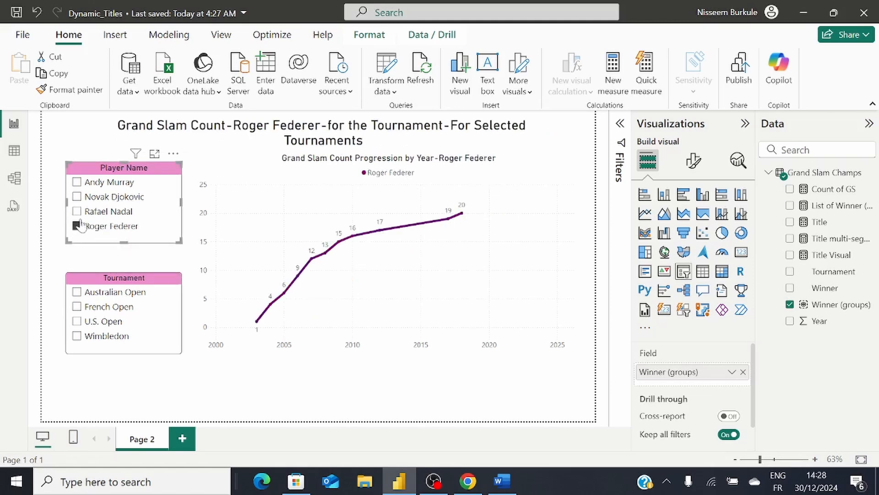
pyautogui.click(77, 182)
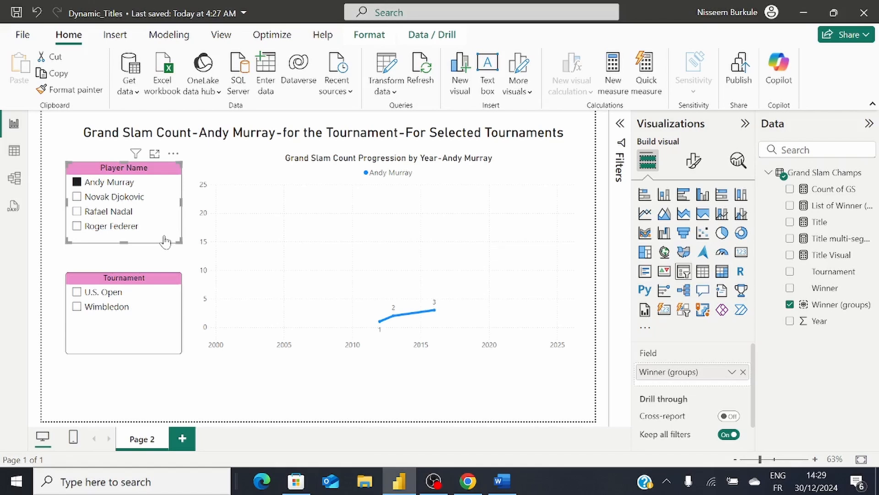
pyautogui.click(77, 196)
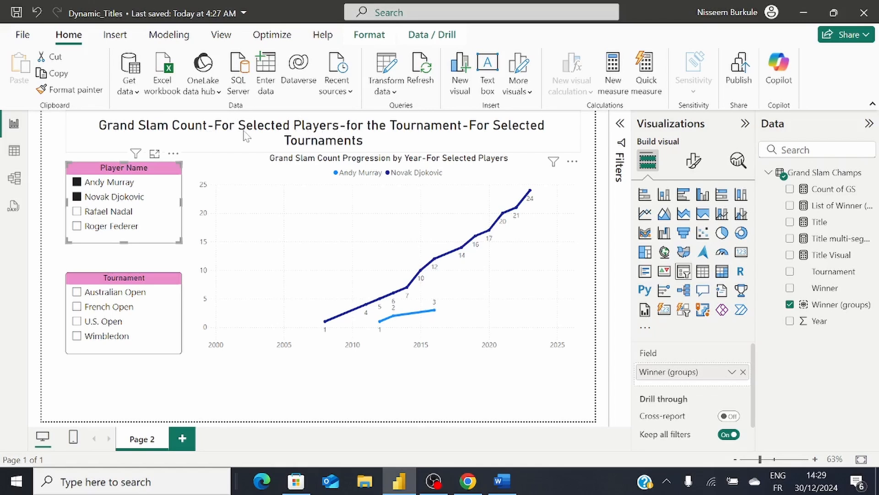
pyautogui.click(78, 196)
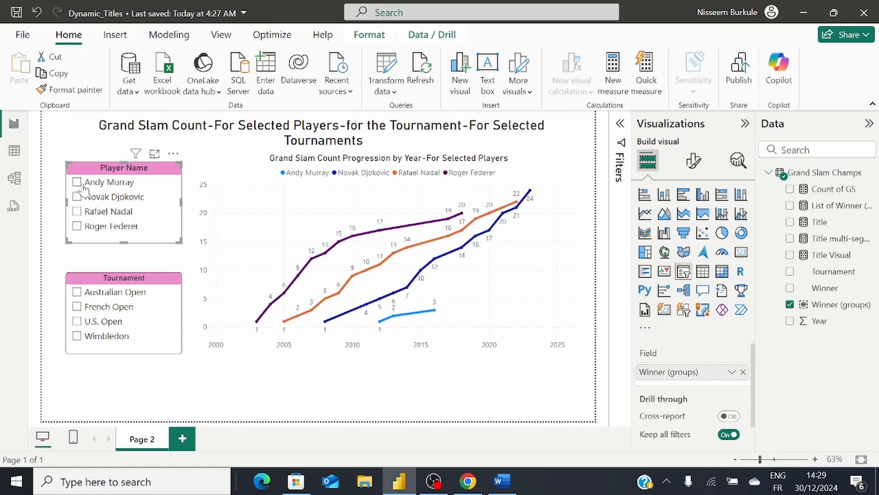
pyautogui.click(65, 146)
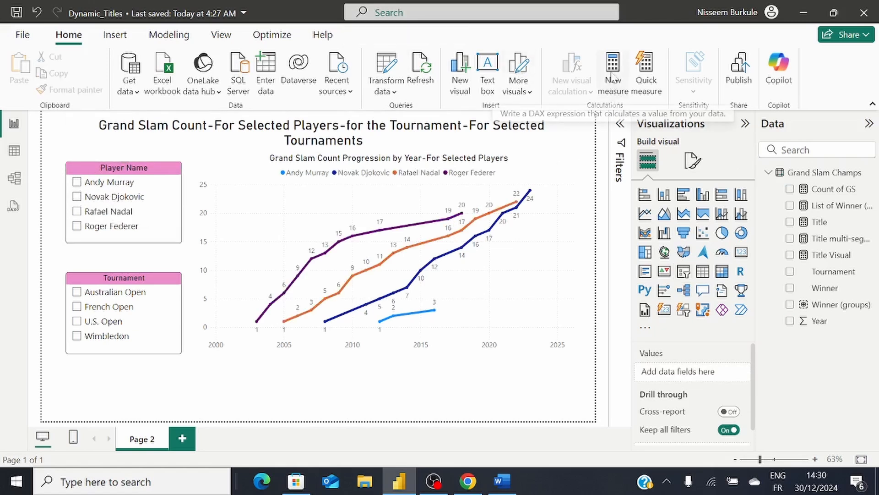
# Start a new measure named "Title multi-Selection" whose formula begins with the fixed text "Grand Slam Count : ".
pyautogui.click(613, 73)
pyautogui.write('T')
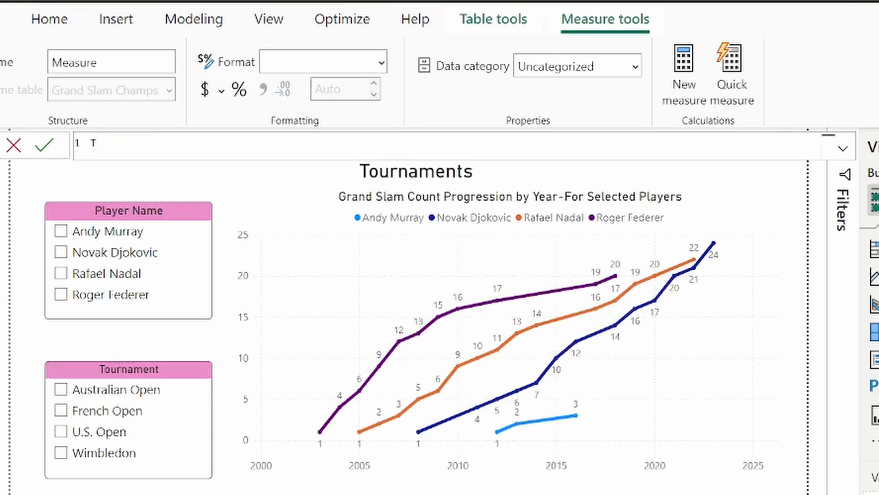
pyautogui.write('itle multi-Selection =')
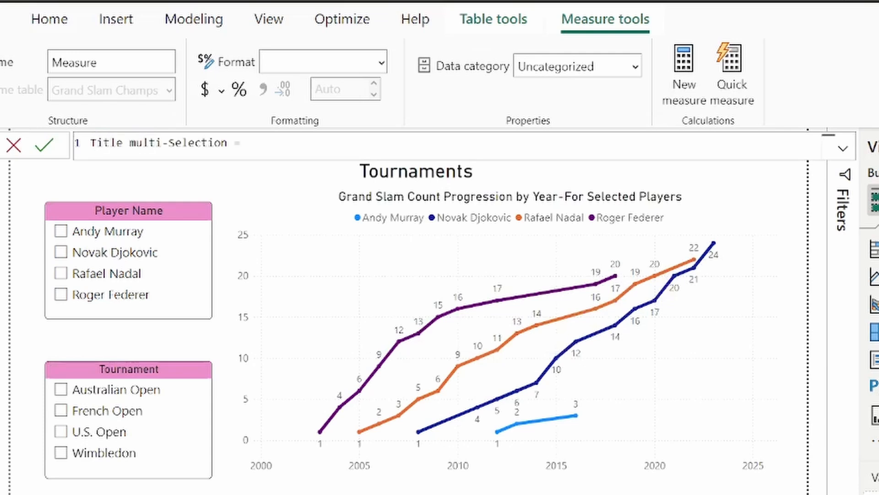
pyautogui.hotkey('shift', 'Return')
pyautogui.write('"')
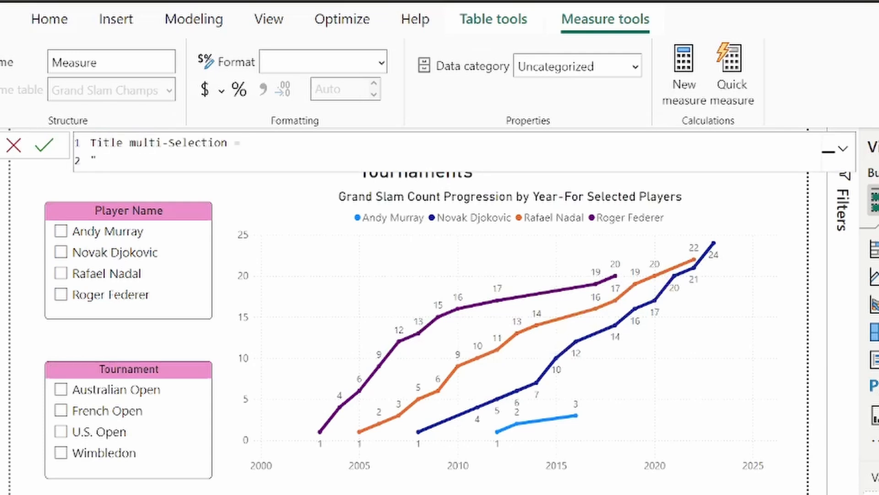
pyautogui.write('Grand Slam ')
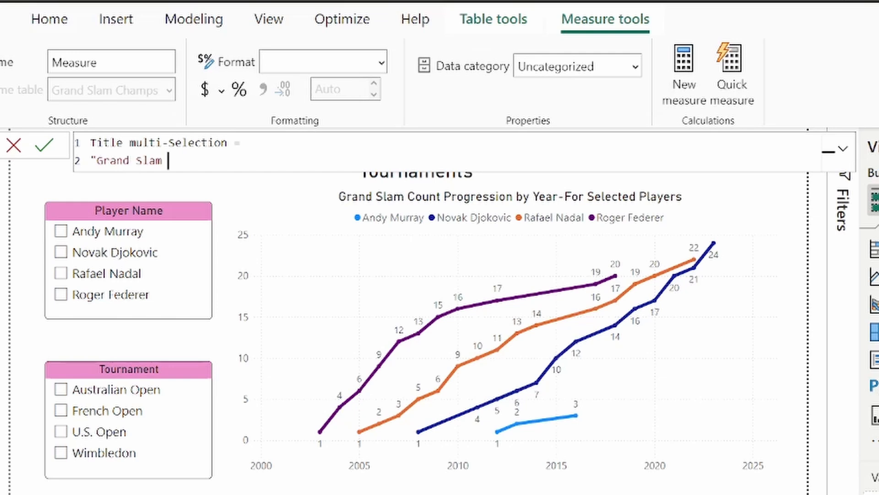
pyautogui.write('Count : "')
pyautogui.hotkey('shift', 'Return')
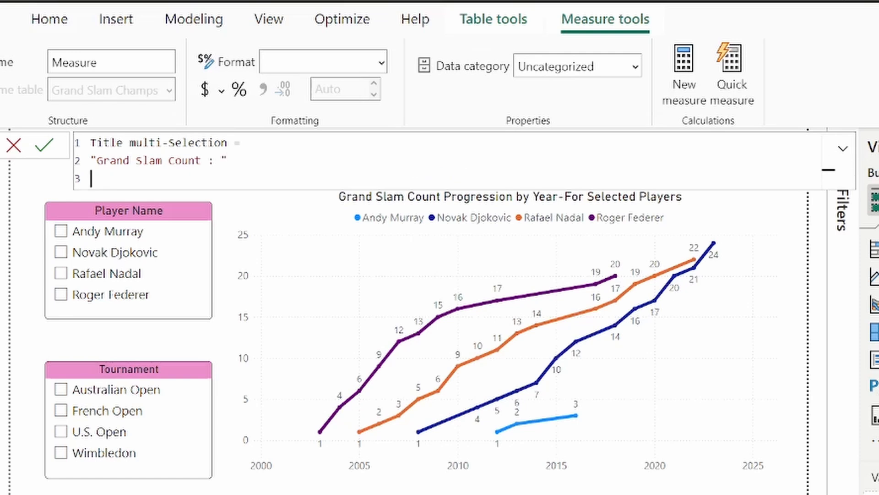
# Append a CONCATENATEX function to the formula, with VALUES of 'Grand Slam Champs'[Winner (groups)] as its table argument.
pyautogui.write('&')
pyautogui.write('CONC')
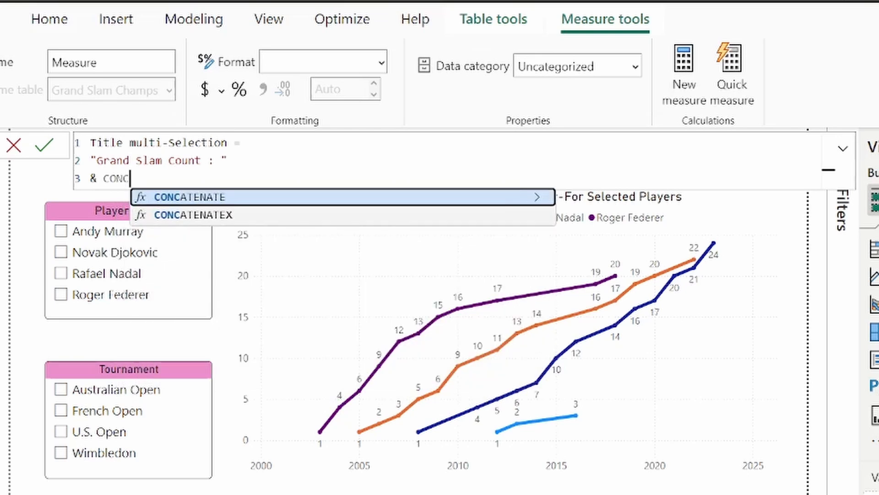
pyautogui.press('Down')
pyautogui.press('Tab')
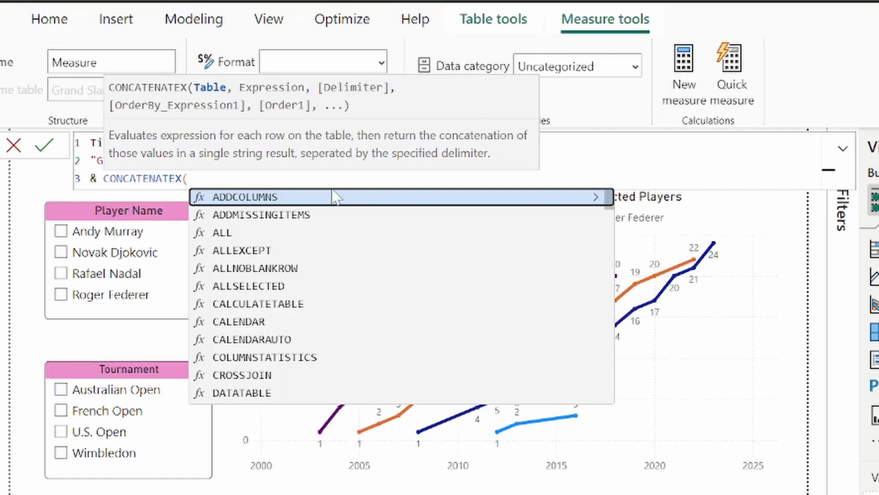
pyautogui.write('V')
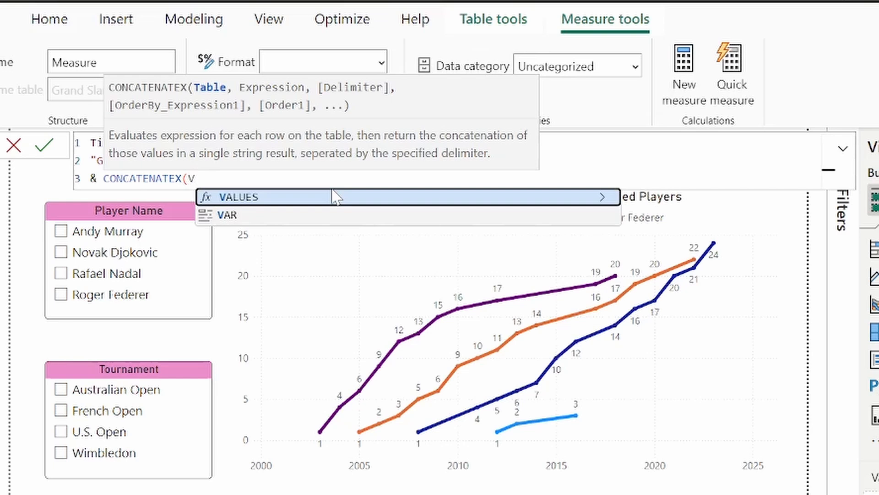
pyautogui.press('Tab')
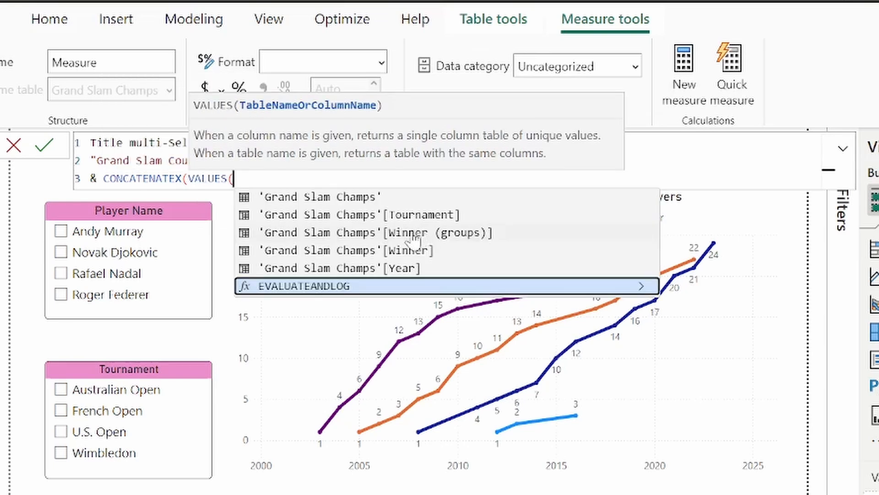
pyautogui.click(414, 234)
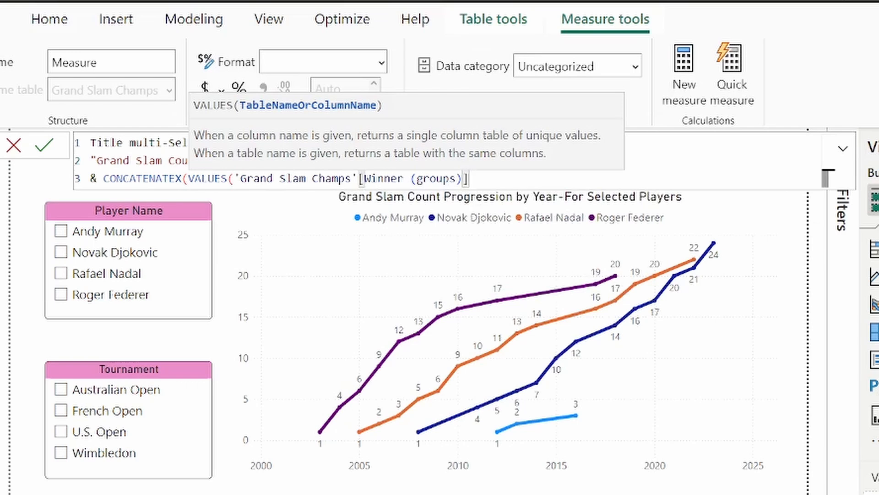
pyautogui.write(')')
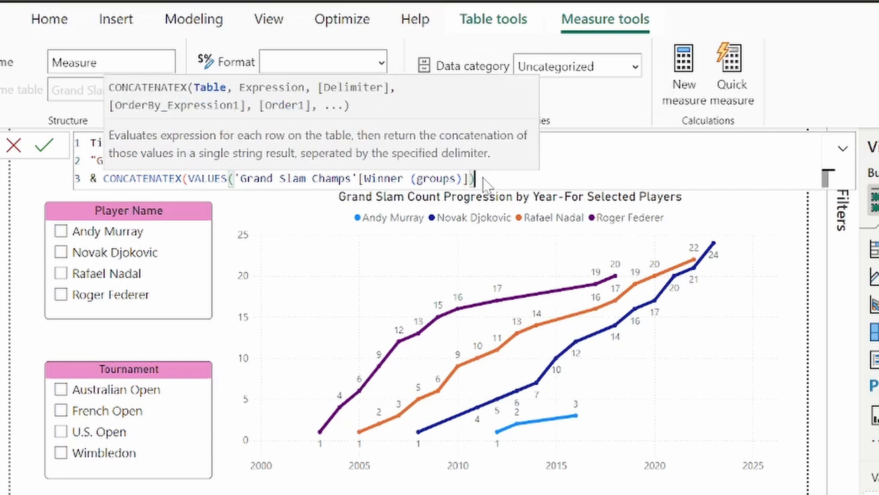
pyautogui.write(',')
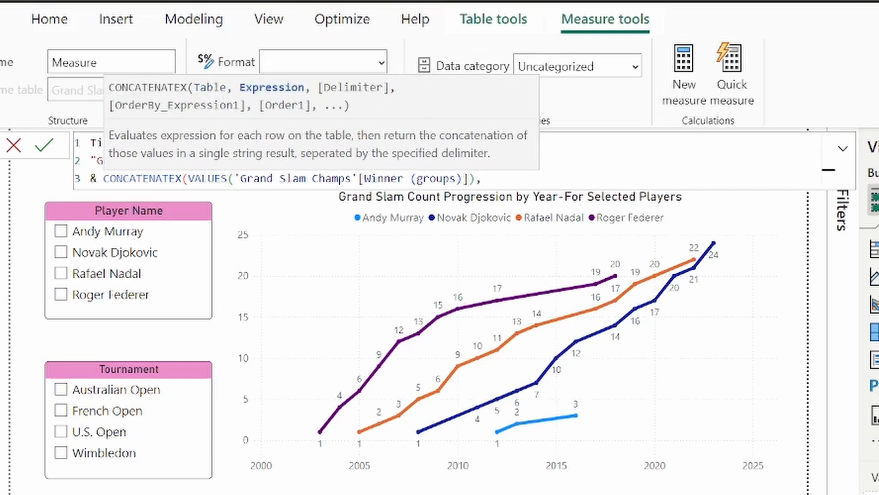
# Give CONCATENATEX the expression 'Grand Slam Champs'[Winner (groups)] and the delimiter ", " on separate lines.
pyautogui.hotkey('shift', 'Return')
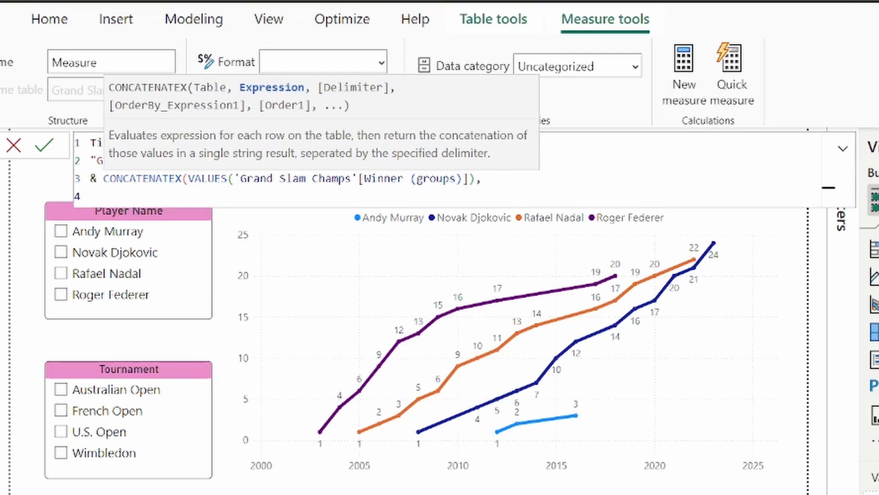
pyautogui.write('G')
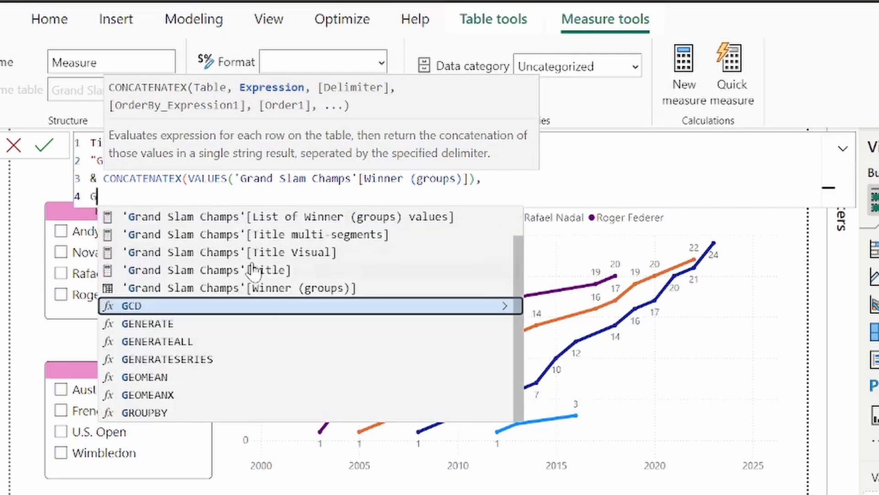
pyautogui.click(270, 288)
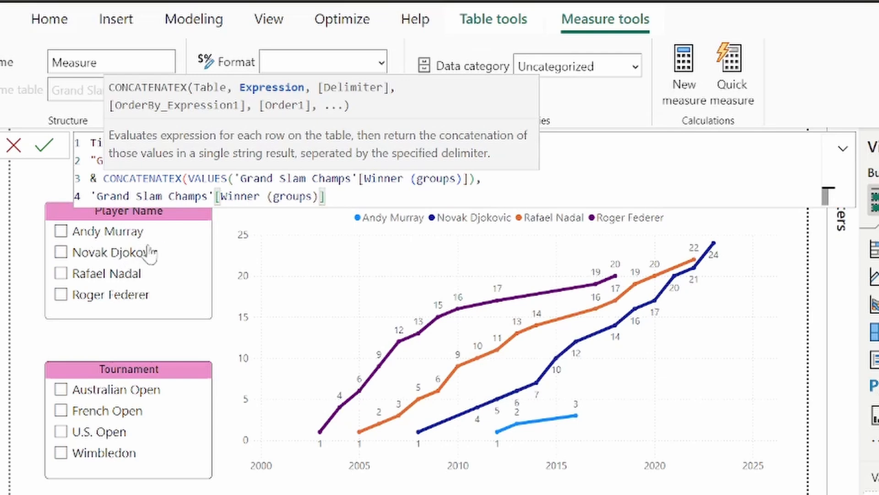
pyautogui.write(',')
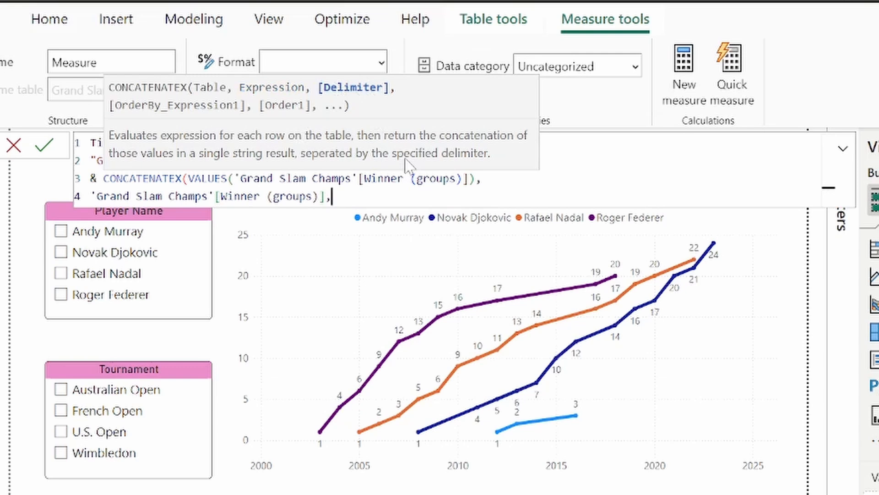
pyautogui.hotkey('shift', 'Return')
pyautogui.write('"')
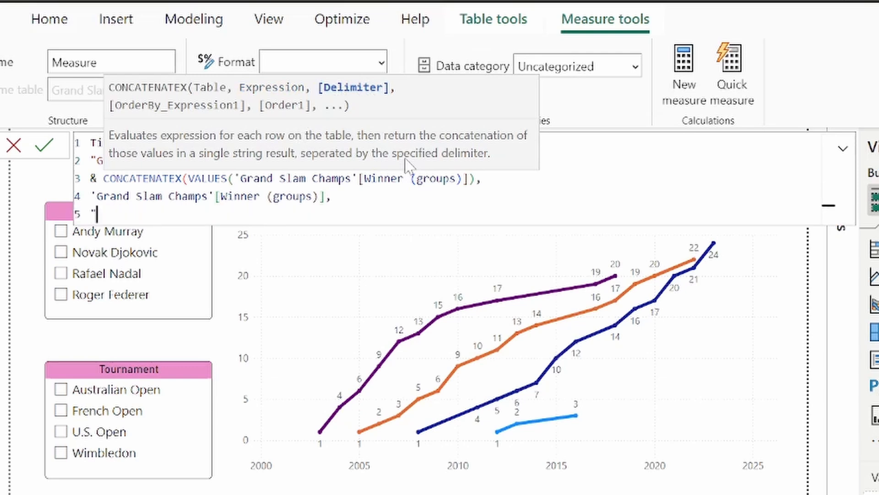
pyautogui.write(', ",')
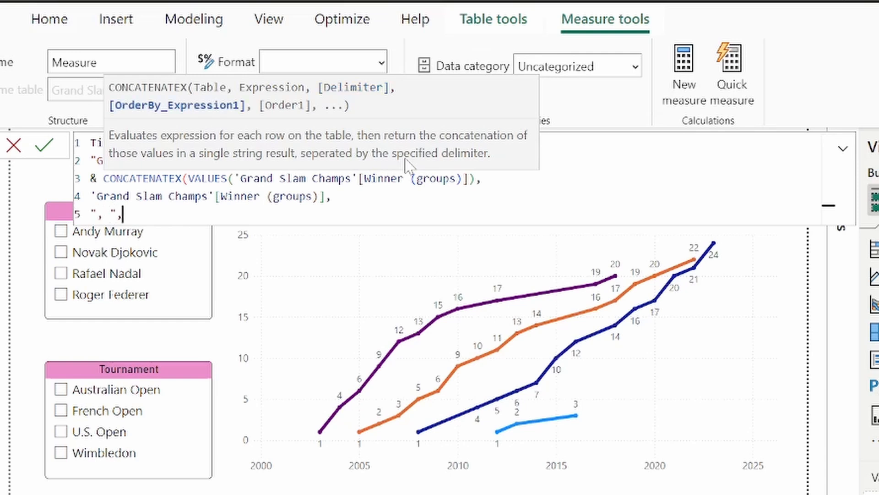
# Order the concatenated values by 'Grand Slam Champs'[Winner (groups)] with ASC, close the function and commit the measure.
pyautogui.hotkey('shift', 'Return')
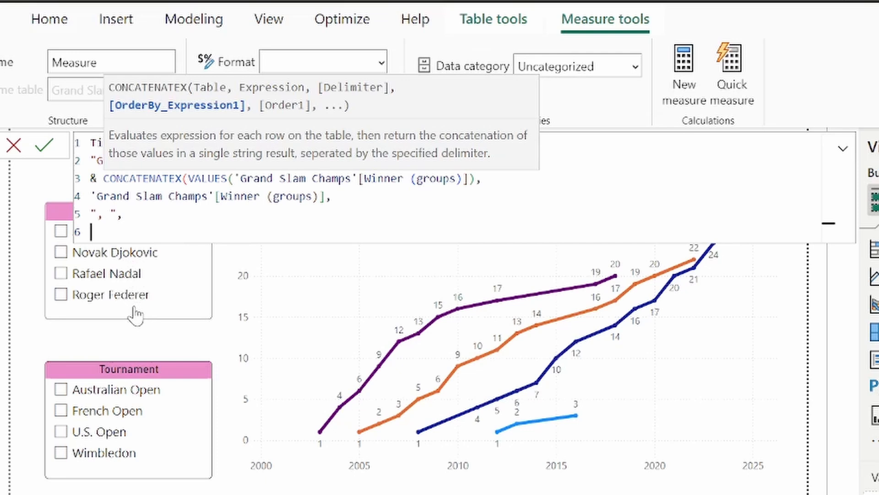
pyautogui.write('Gr')
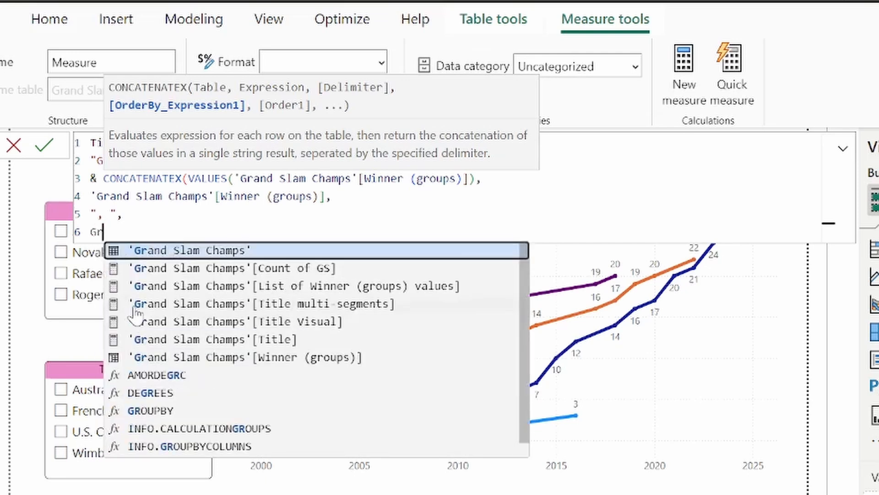
pyautogui.click(320, 361)
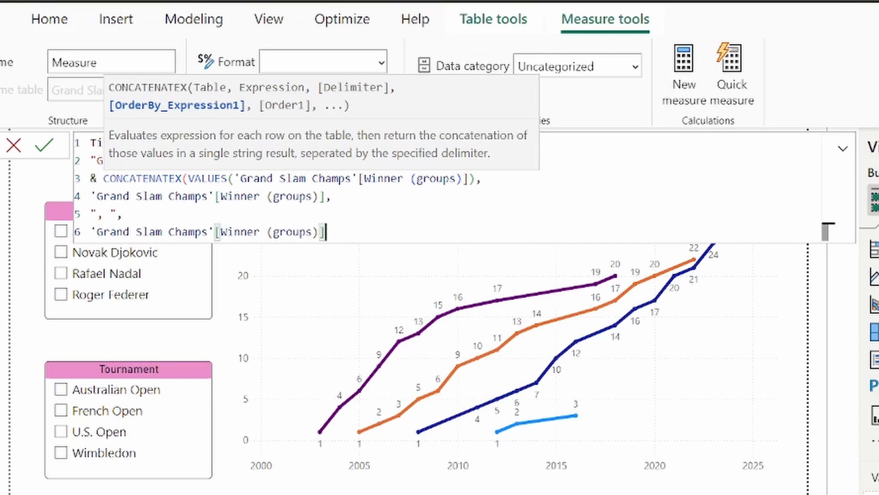
pyautogui.write(',')
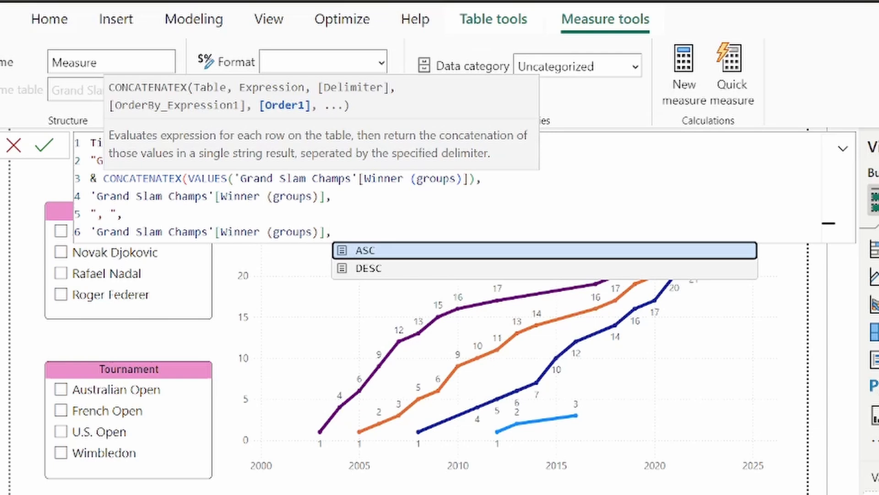
pyautogui.hotkey('shift', 'Return')
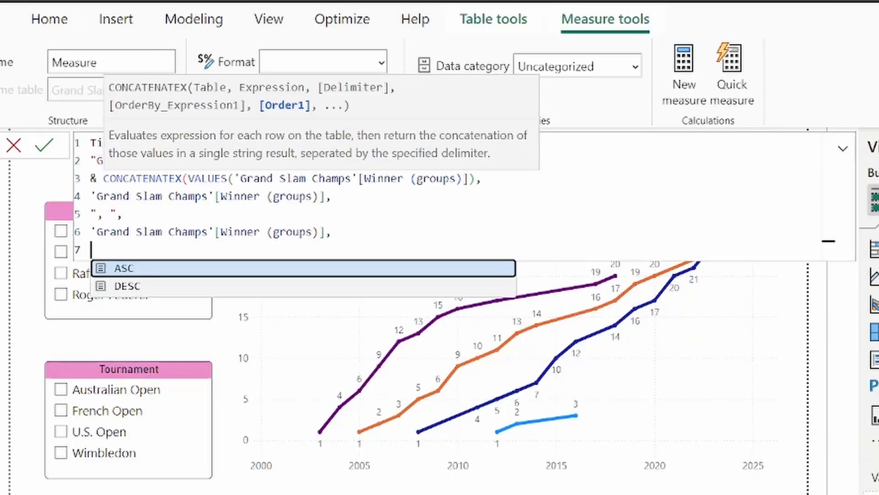
pyautogui.click(249, 269)
pyautogui.hotkey('shift', 'Return')
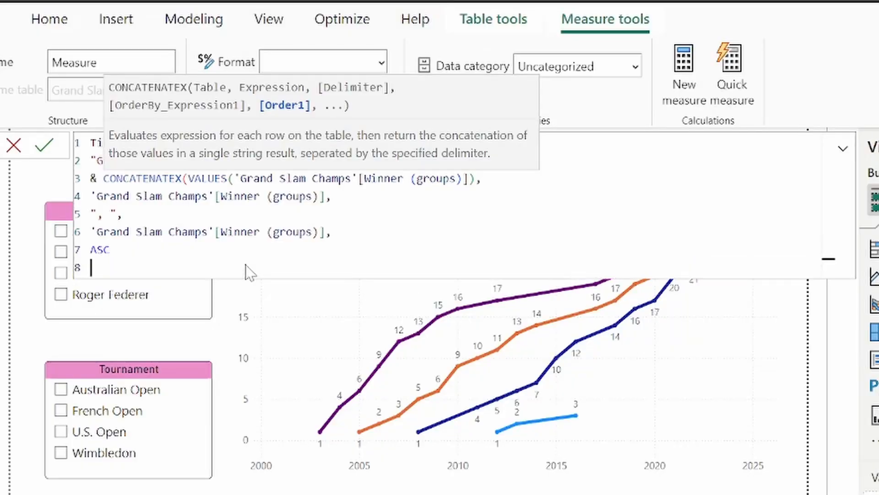
pyautogui.write(')')
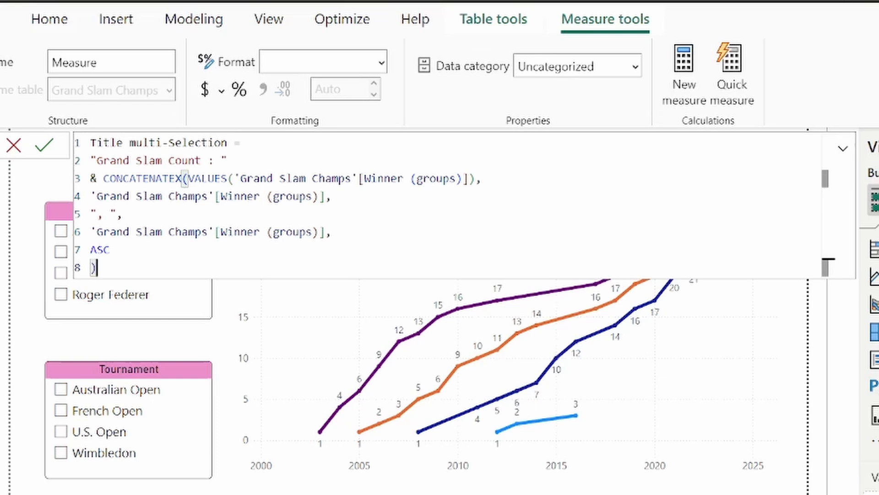
pyautogui.press('Return')
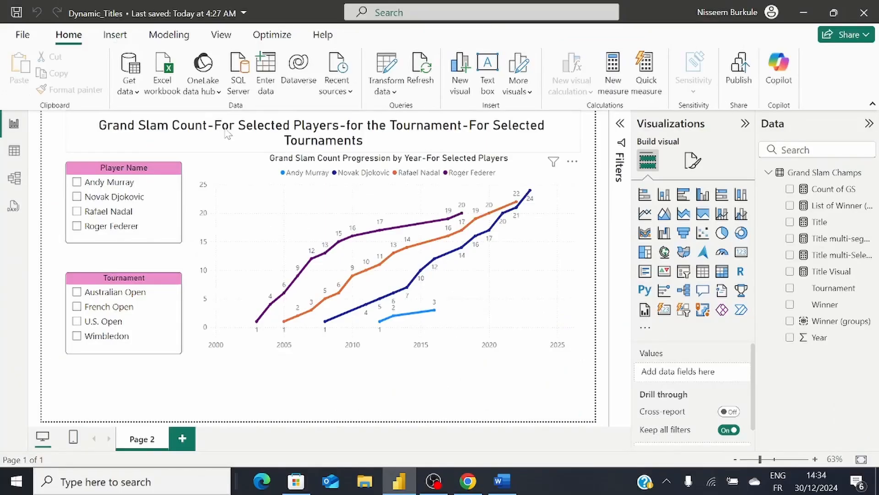
# Replace the Title multi-segments field in the title card with the Title multi-Selection measure.
pyautogui.click(292, 164)
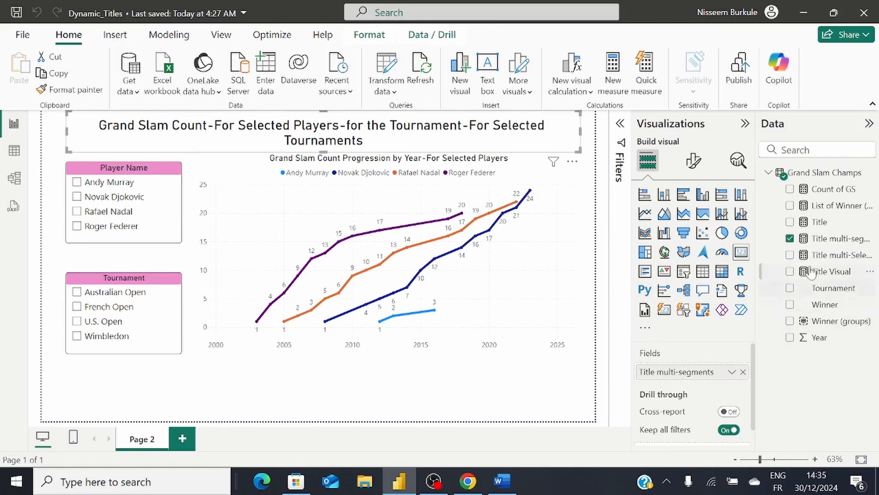
pyautogui.click(790, 238)
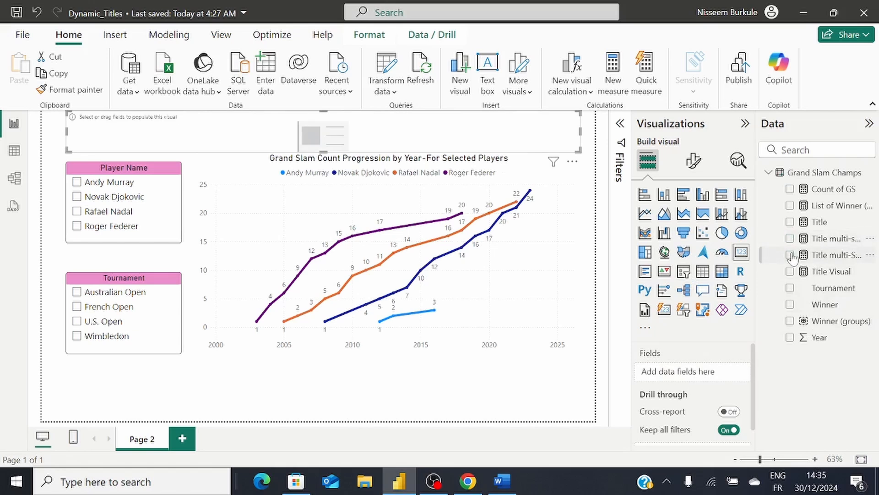
pyautogui.click(790, 255)
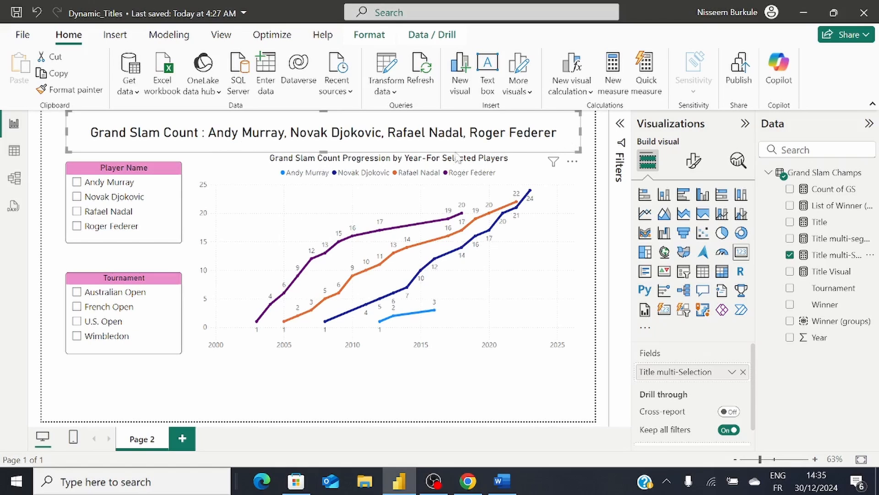
# Test the card title with Rafael Nadal, add Roger Federer and Novak Djokovic to the selection, and clear the player filter.
pyautogui.click(77, 212)
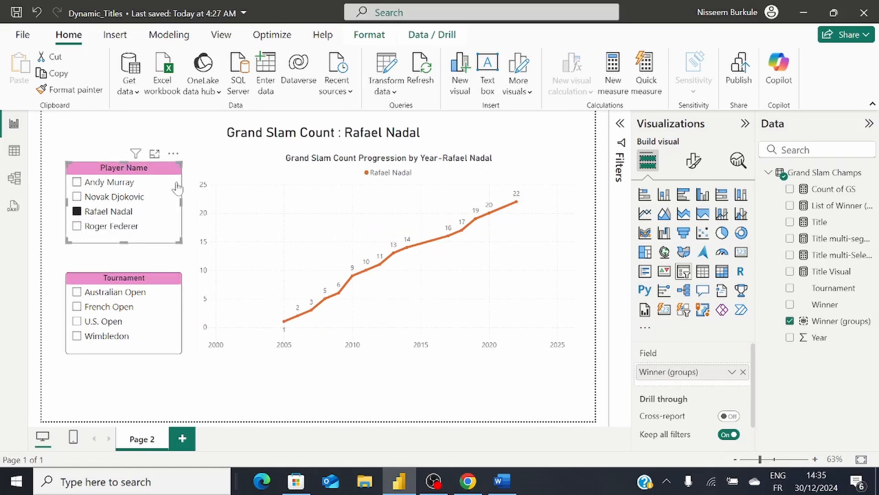
pyautogui.click(77, 226)
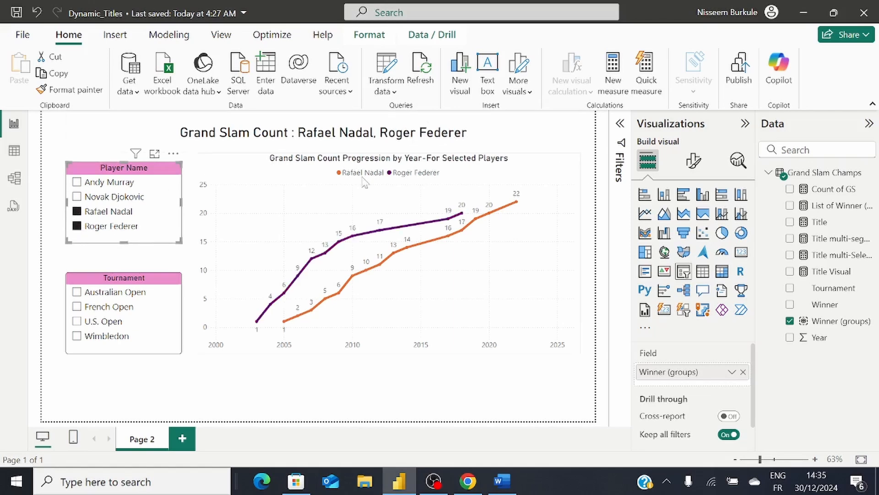
pyautogui.click(77, 197)
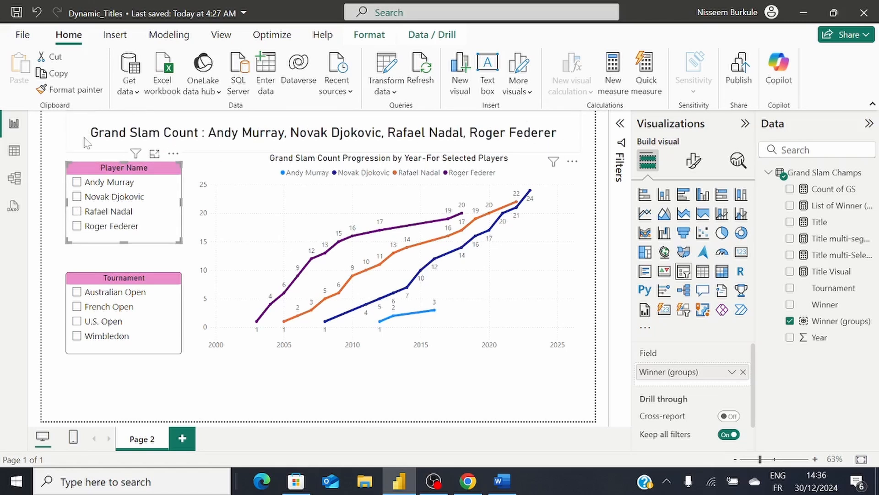
# Start a quick measure that uses the Concatenated list of values calculation.
pyautogui.click(649, 72)
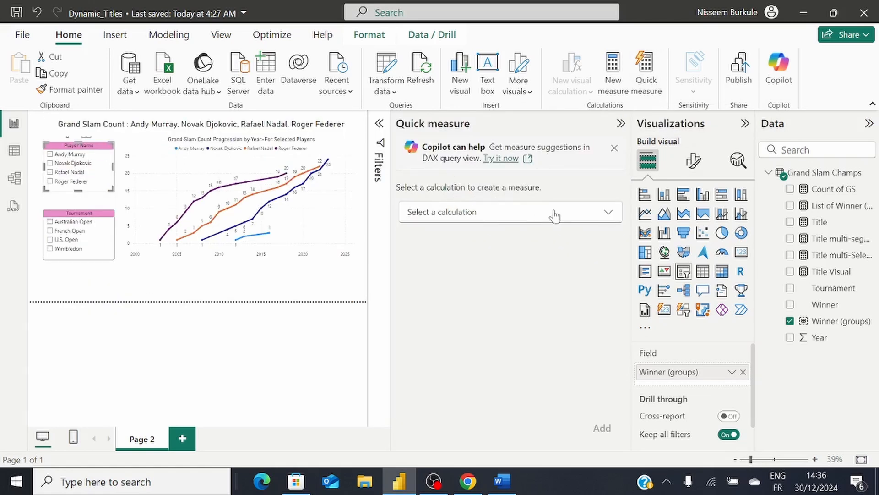
pyautogui.click(611, 216)
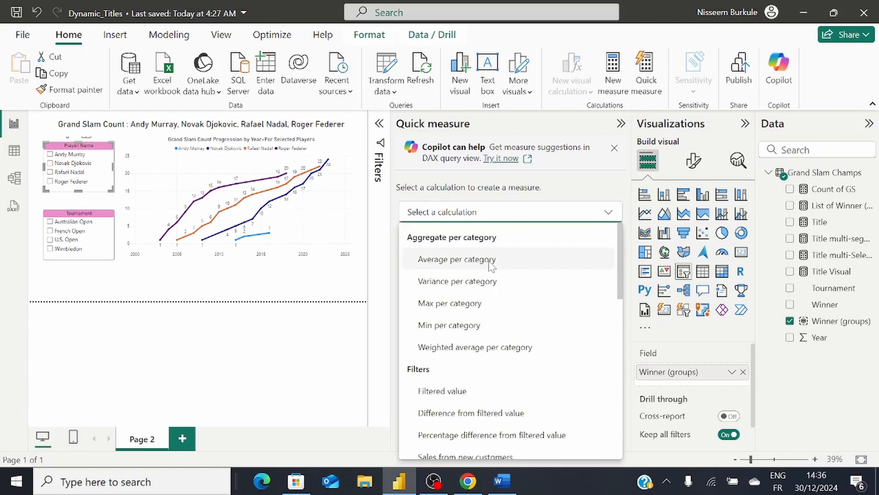
pyautogui.scroll(-5, 495, 291)
pyautogui.scroll(-5, 495, 293)
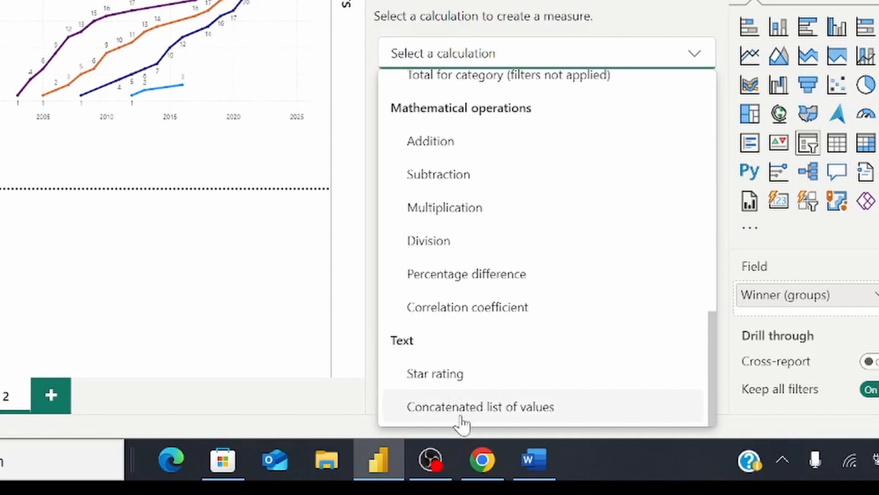
pyautogui.click(462, 418)
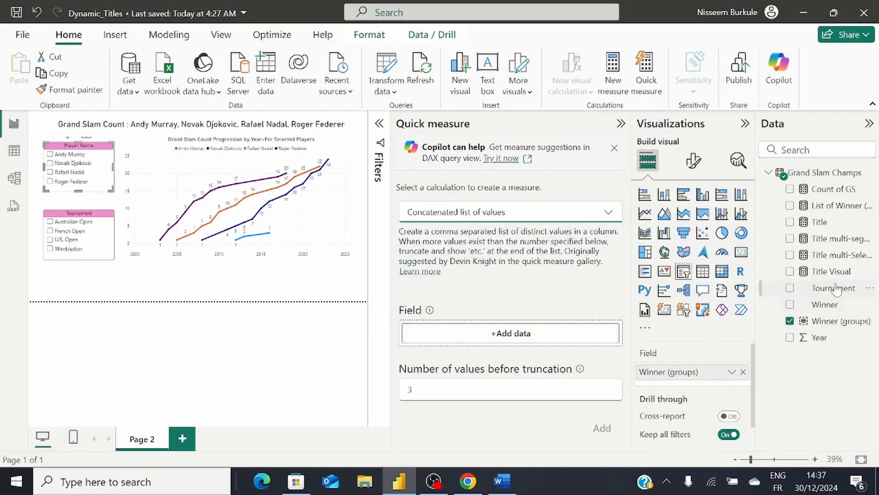
# Use Winner (groups) as the quick measure's field, set the number of values before truncation to 2, and add the measure.
pyautogui.moveTo(840, 320); pyautogui.dragTo(499, 333)
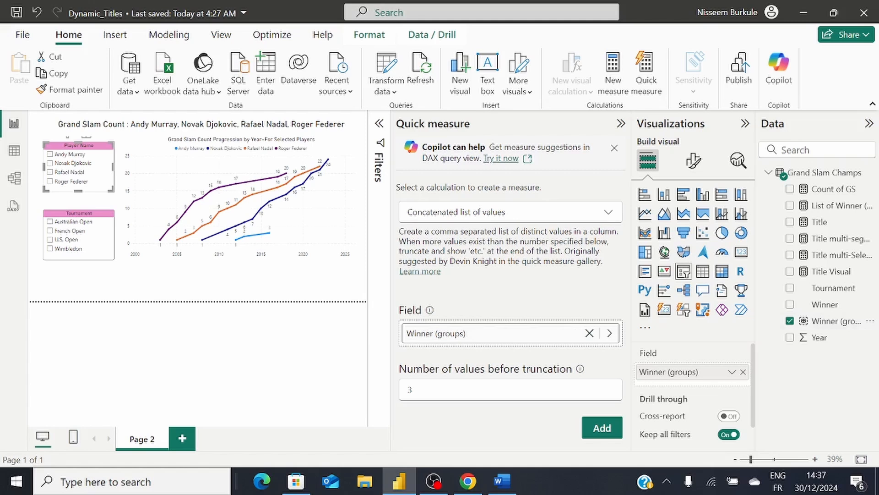
pyautogui.click(413, 389)
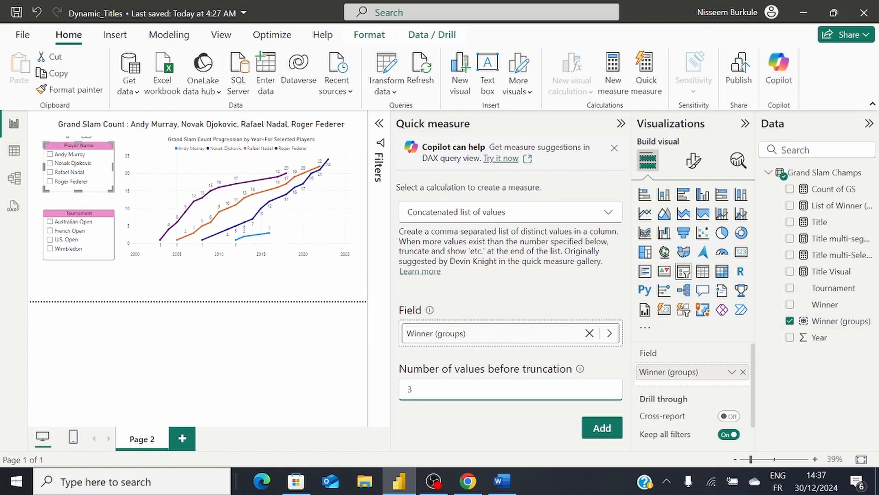
pyautogui.write('2')
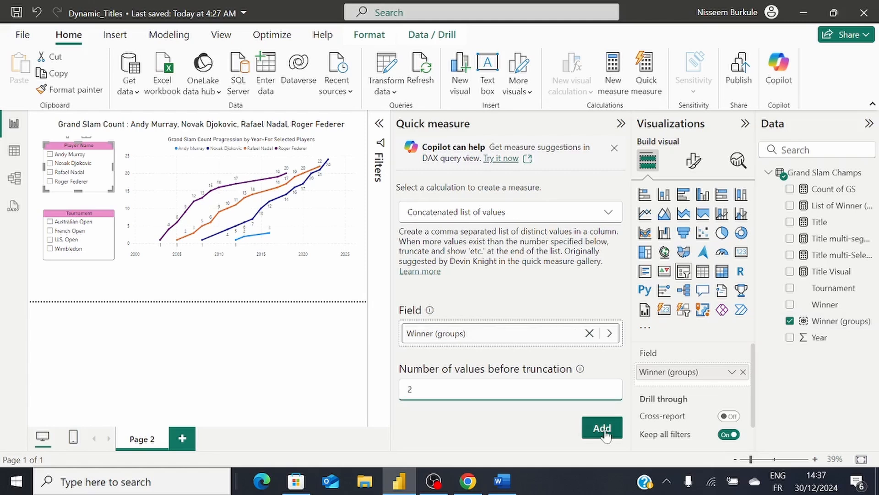
pyautogui.click(604, 430)
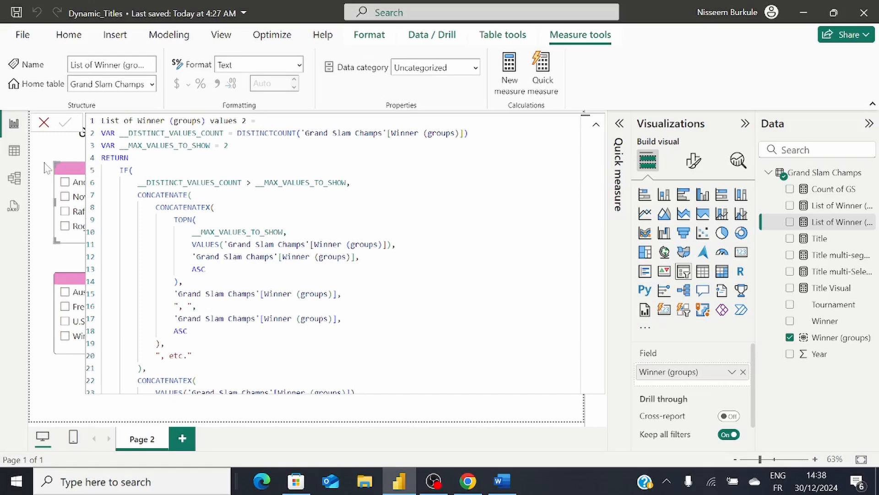
# Replace the Title multi-Selection measure in the title card with the List of Winner (groups) values quick measure.
pyautogui.click(46, 188)
pyautogui.click(323, 139)
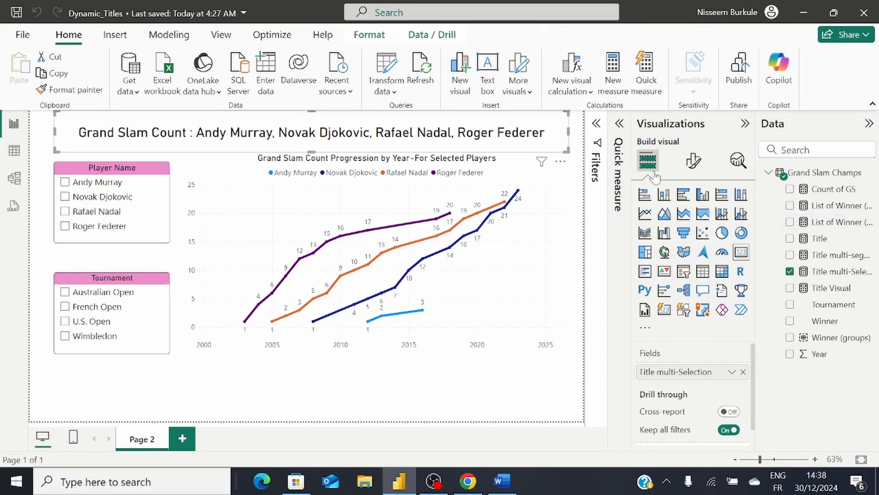
pyautogui.click(823, 272)
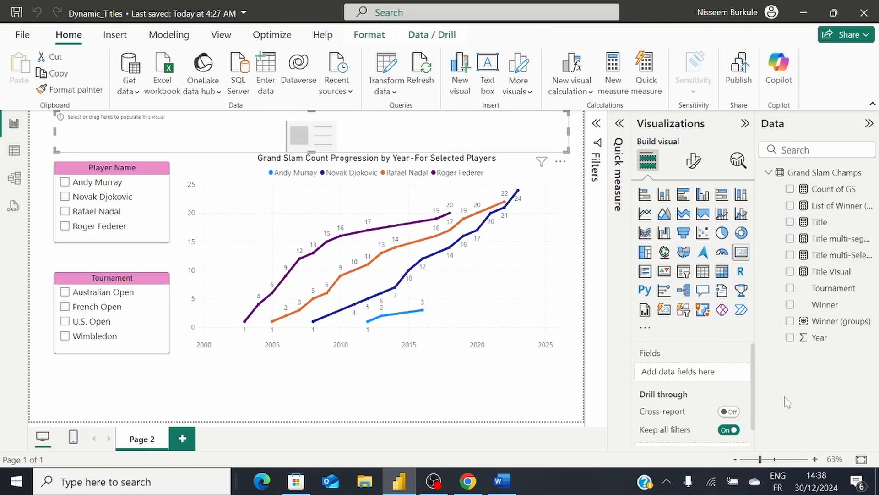
pyautogui.click(790, 206)
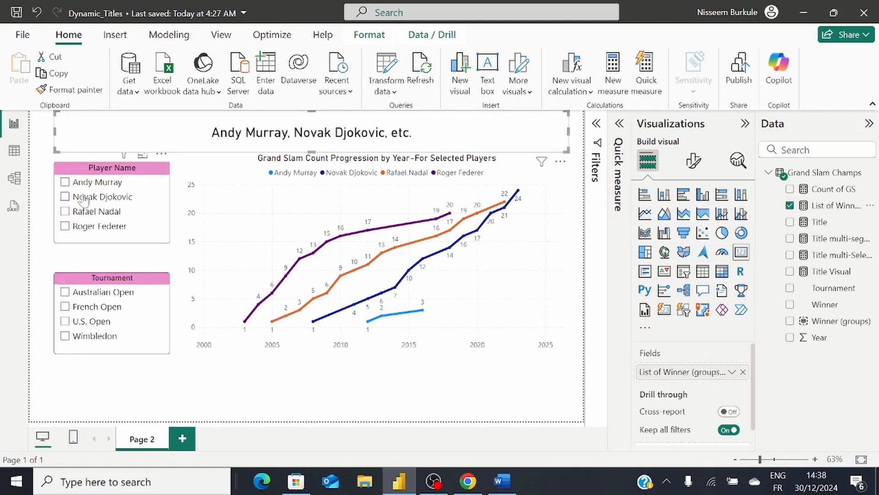
# Test the truncated title by selecting Novak Djokovic, Rafael Nadal and Roger Federer in the Player Name slicer.
pyautogui.click(65, 196)
pyautogui.click(65, 211)
pyautogui.click(66, 225)
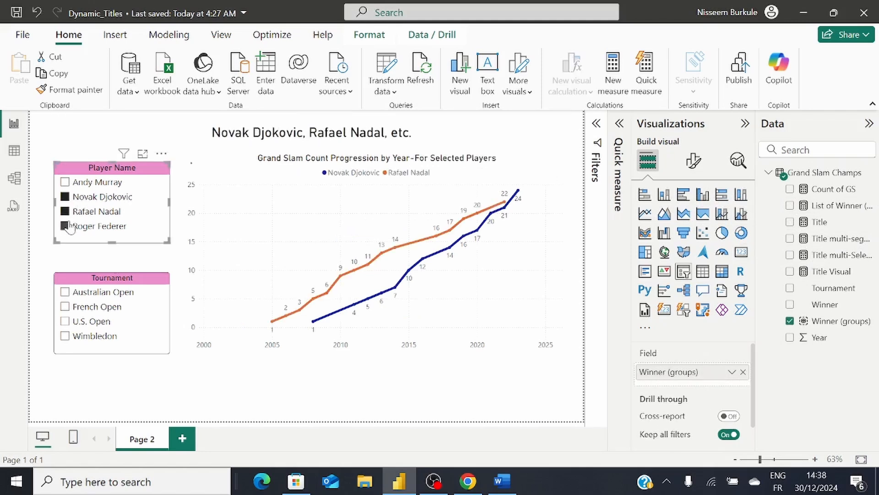